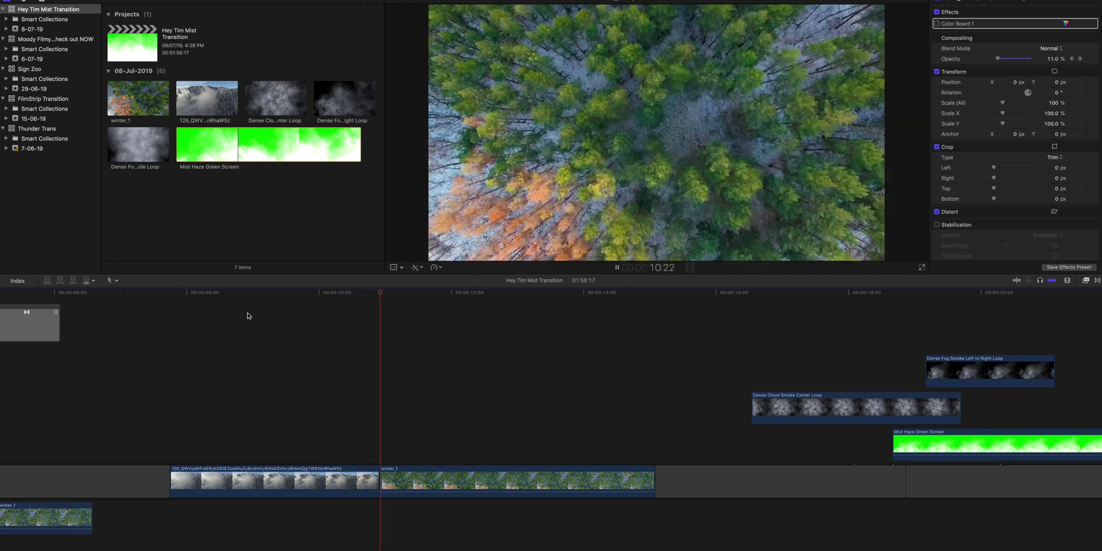
Reset the snowy mountain clip's opacity animation to 100% and play the cut to the winter_1 clip
key("space")
left_click(357, 302)
left_click(349, 486)
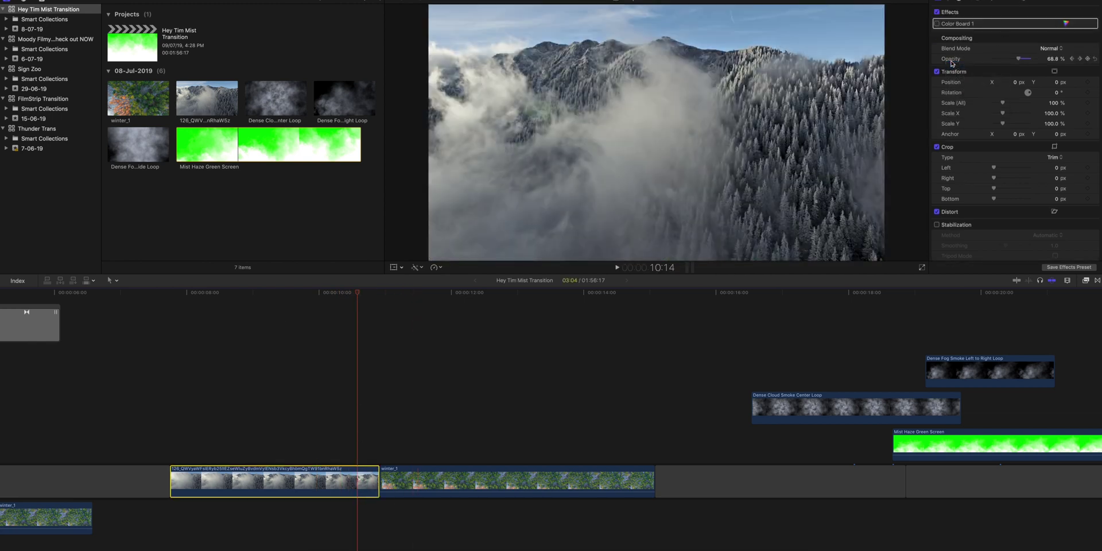
left_click(259, 326)
key("space")
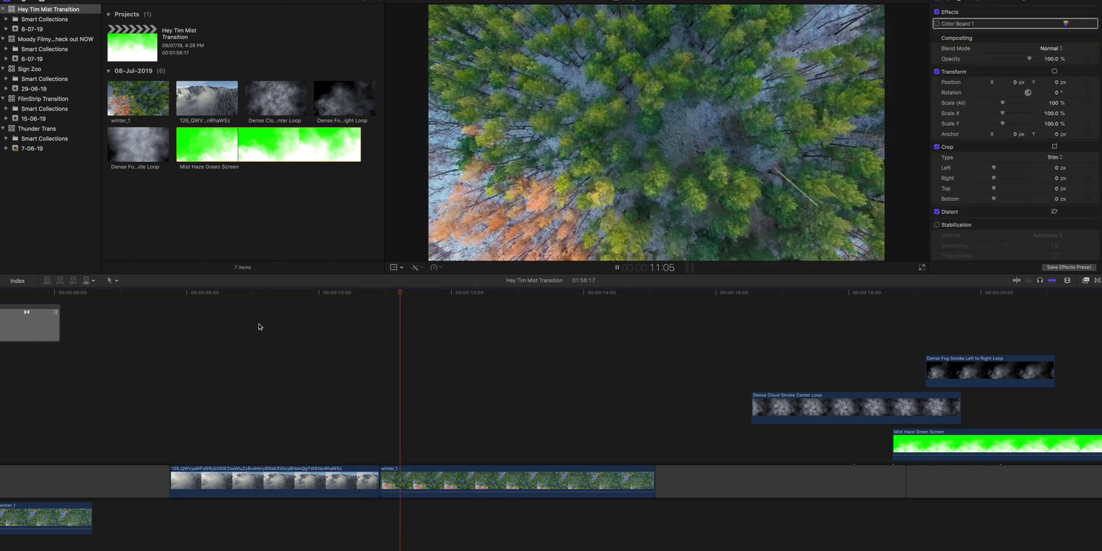
key("space")
left_click(337, 325)
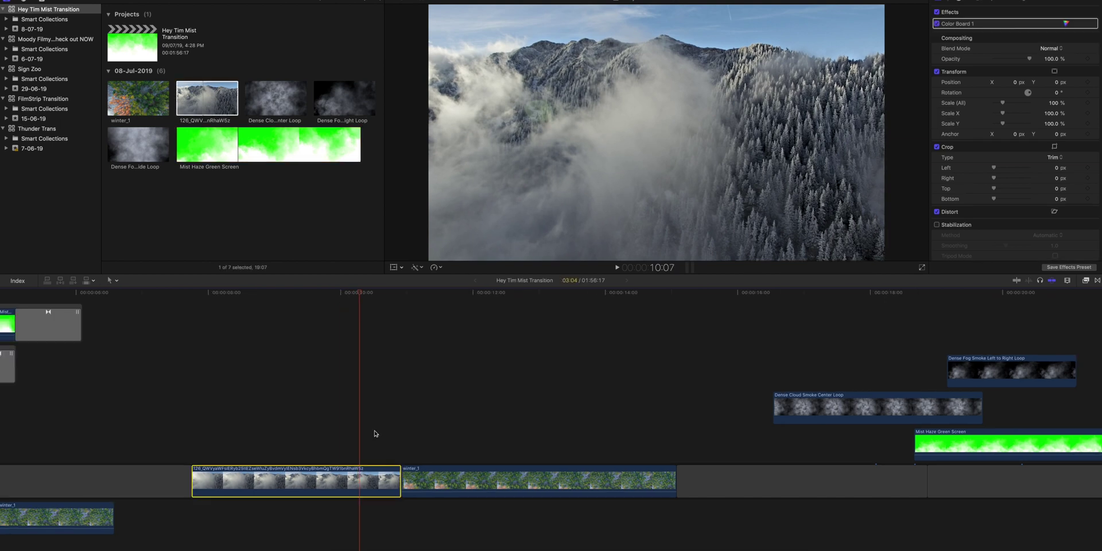
Step back frame by frame from the cut, add a marker to the snowy mountain clip at 10:10 and select the clip
left_click(402, 300)
key("Left")
key("Left")
key("Left")
key("Left")
key("Left")
key("Left")
key("Left")
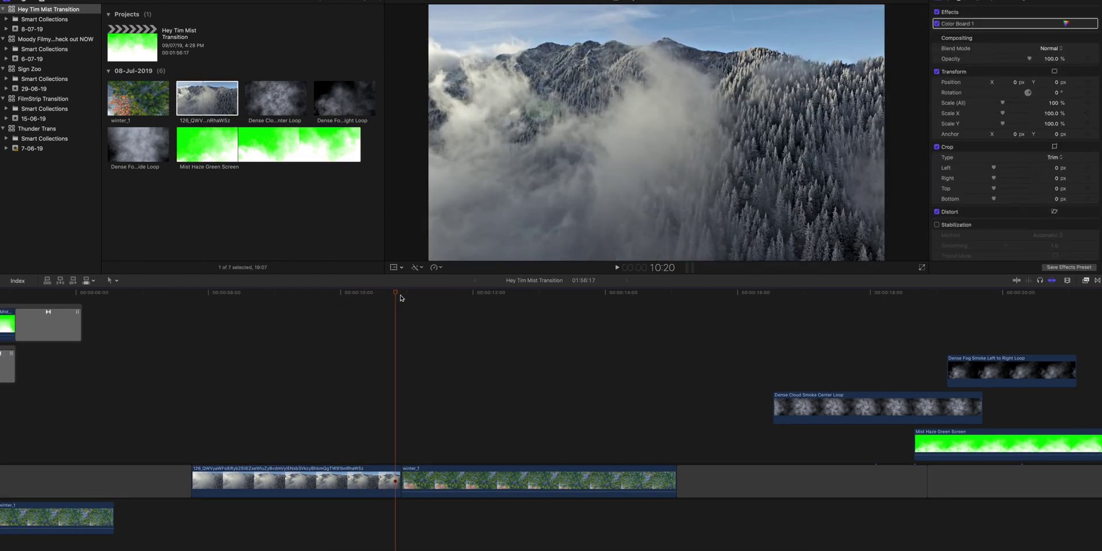
key("Left")
key("Left")
key("Left")
key("Left")
key("Left")
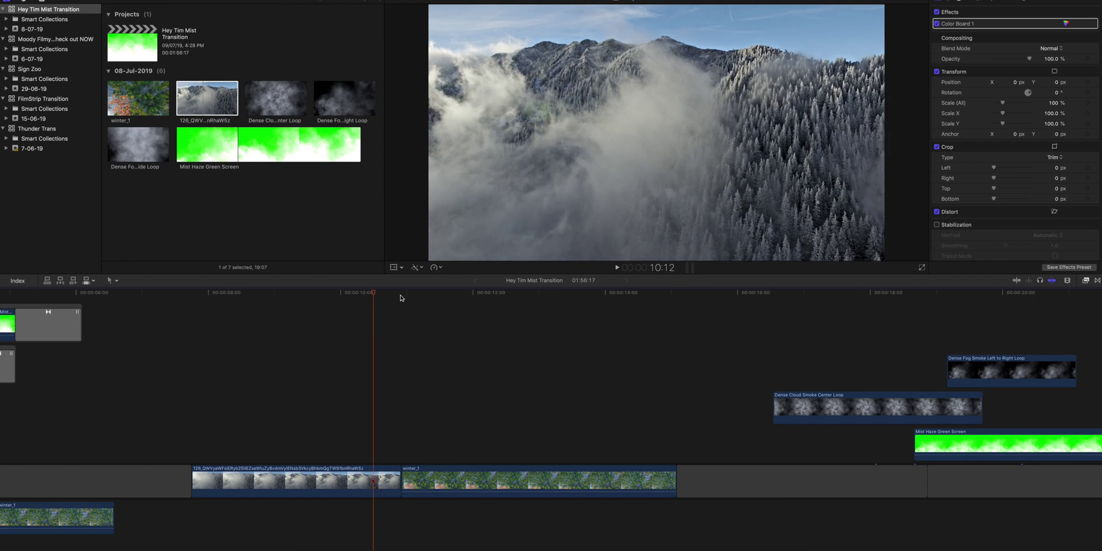
left_click(370, 475)
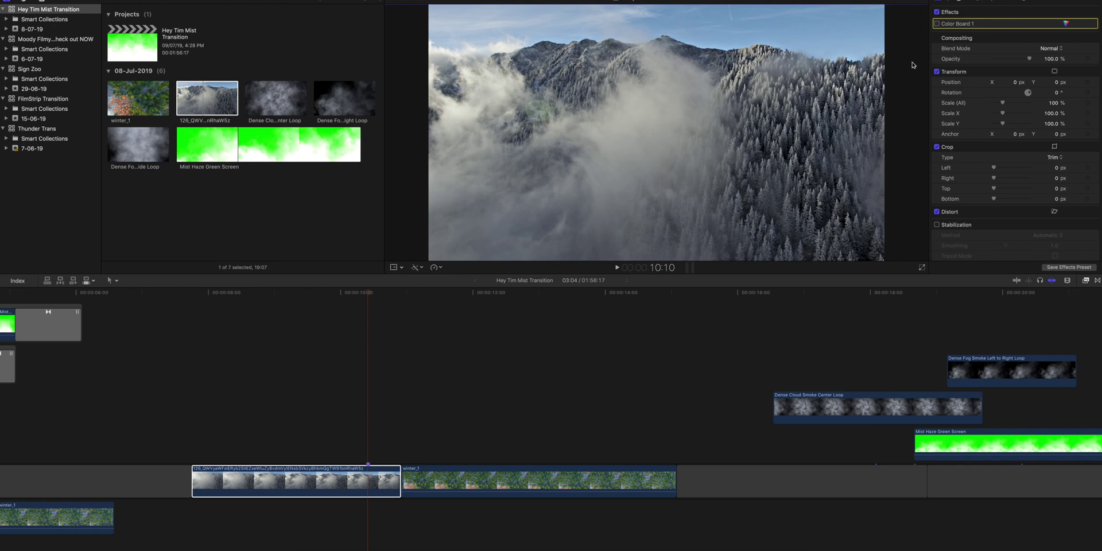
Add a second Color Board correction to the snowy mountain clip and keyframe its neutral exposure at the marker
left_click(948, 2)
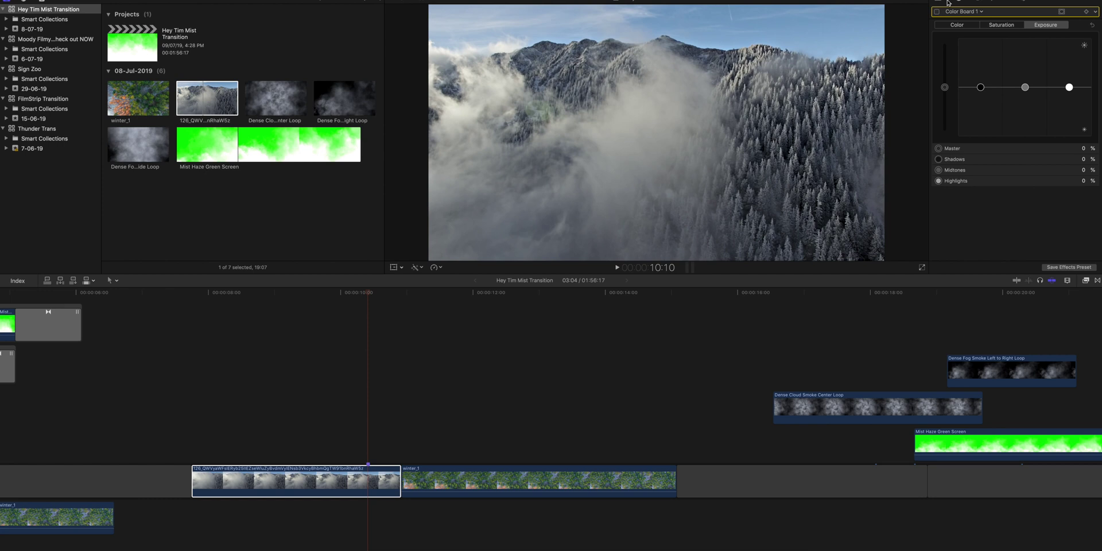
left_click(977, 13)
left_click(974, 49)
Keyframe Color Board 2's exposure at 10:20 with Master 100%, Shadows 25%, Midtones 100% and Highlights -94%, and play the fade
left_click_drag(374, 294, 400, 290)
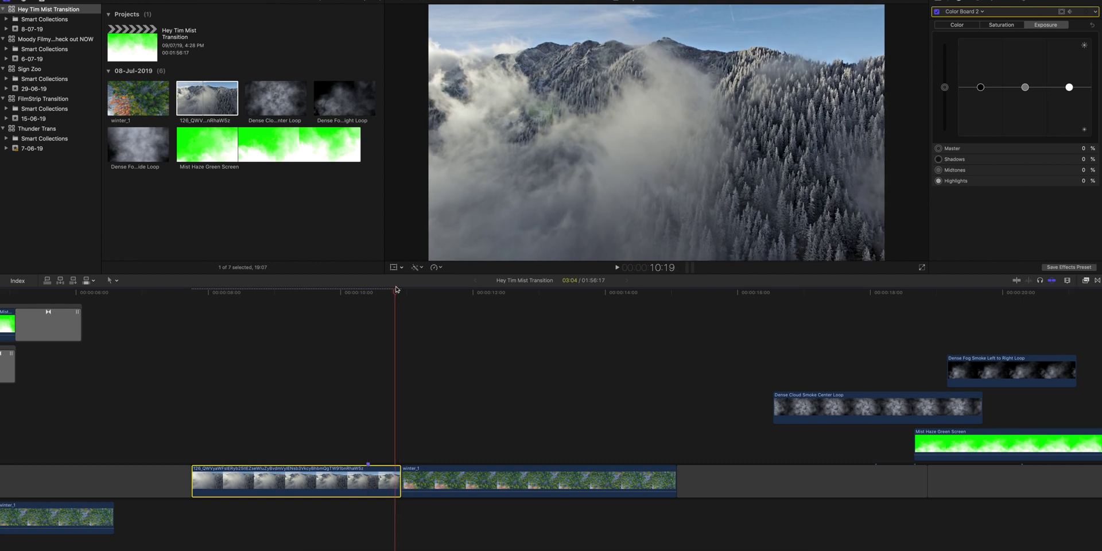
left_click_drag(980, 87, 952, 29)
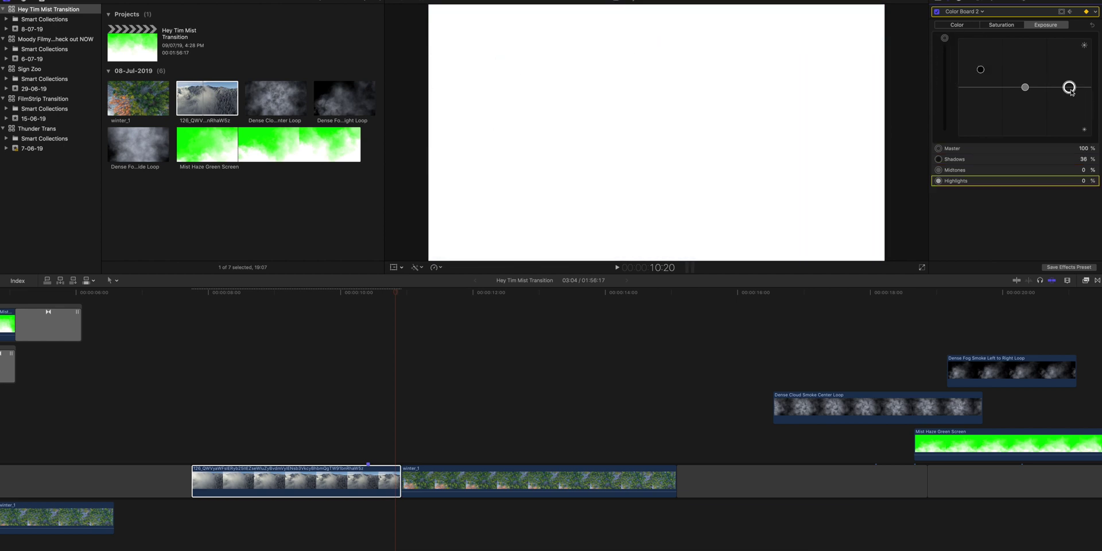
left_click_drag(1071, 89, 1071, 148)
left_click_drag(1026, 87, 1029, 38)
left_click_drag(981, 68, 981, 37)
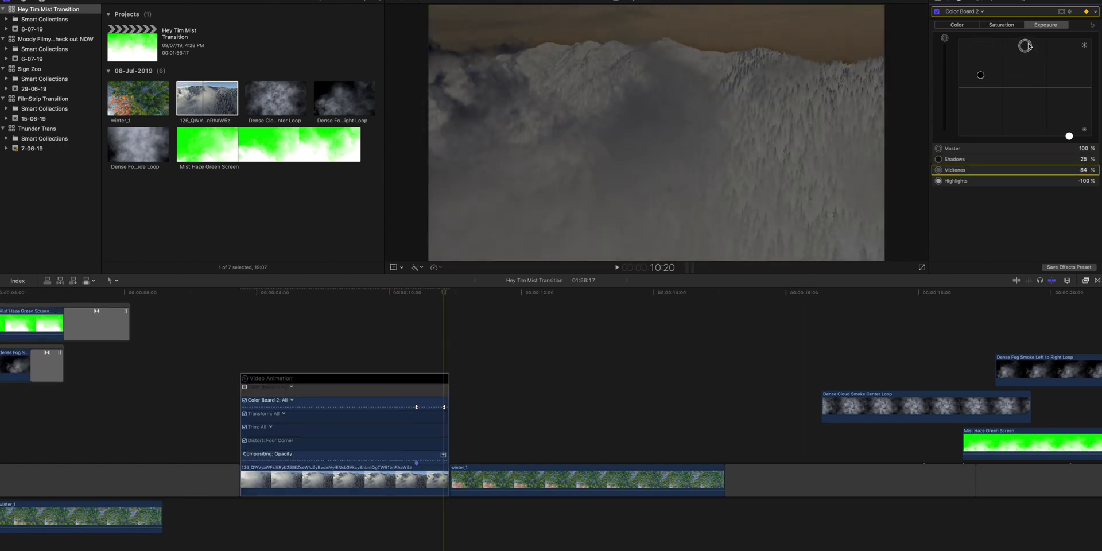
left_click_drag(1029, 46, 1029, 41)
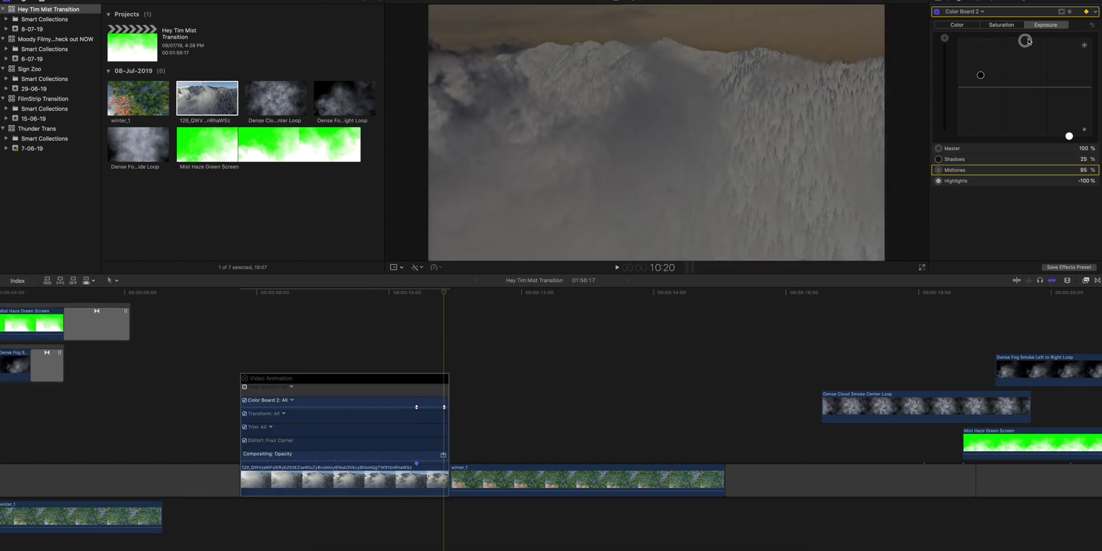
left_click_drag(1069, 135, 1069, 133)
left_click_drag(1025, 41, 1025, 38)
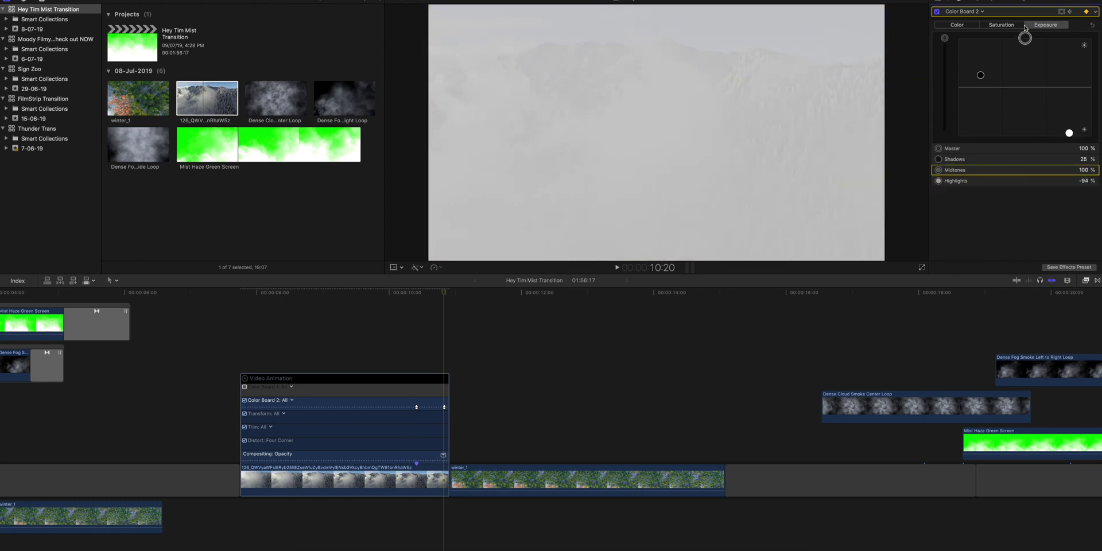
left_click(403, 298)
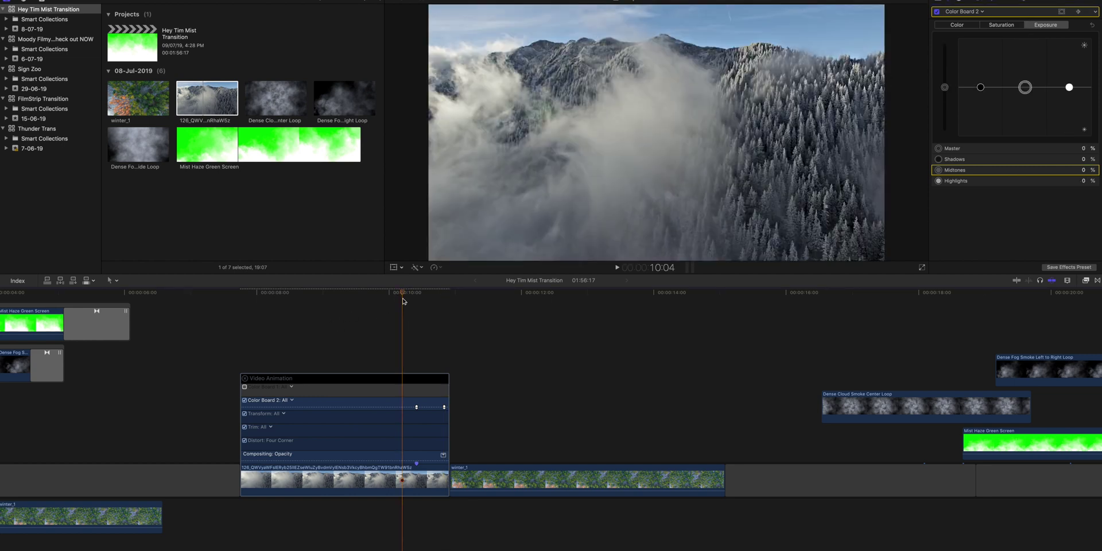
key("space")
key("space")
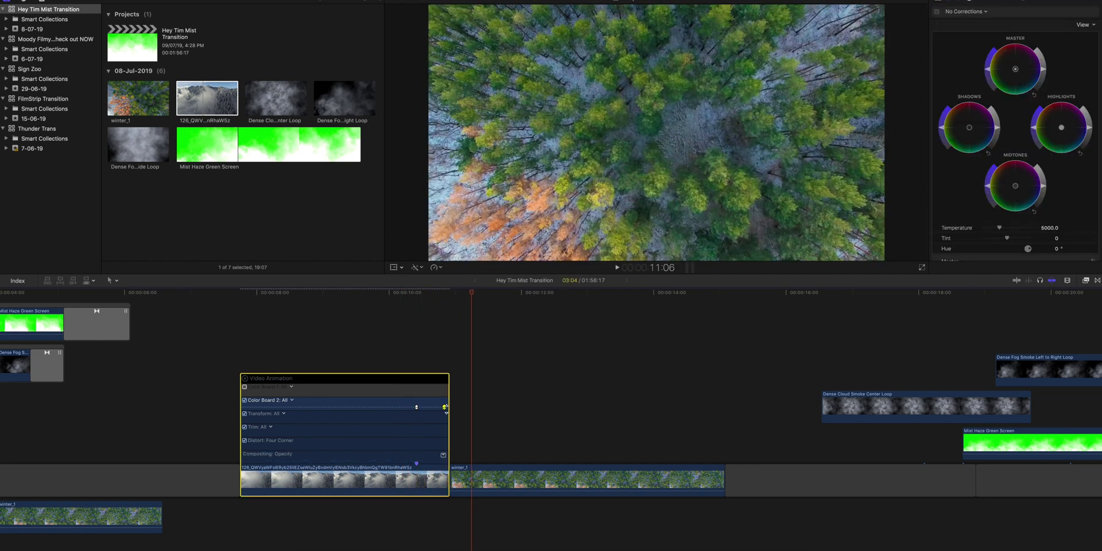
Move the winter_1 clip beneath the primary storyline, starting at the mountain clip's marker, and hide the mountain clip's video animation
left_click_drag(478, 469, 443, 521)
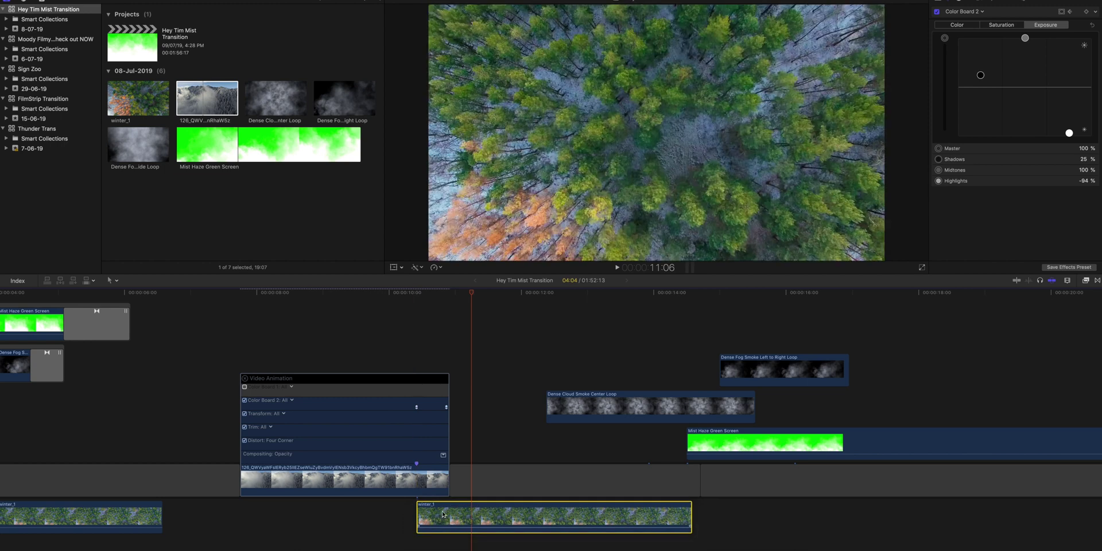
left_click(245, 379)
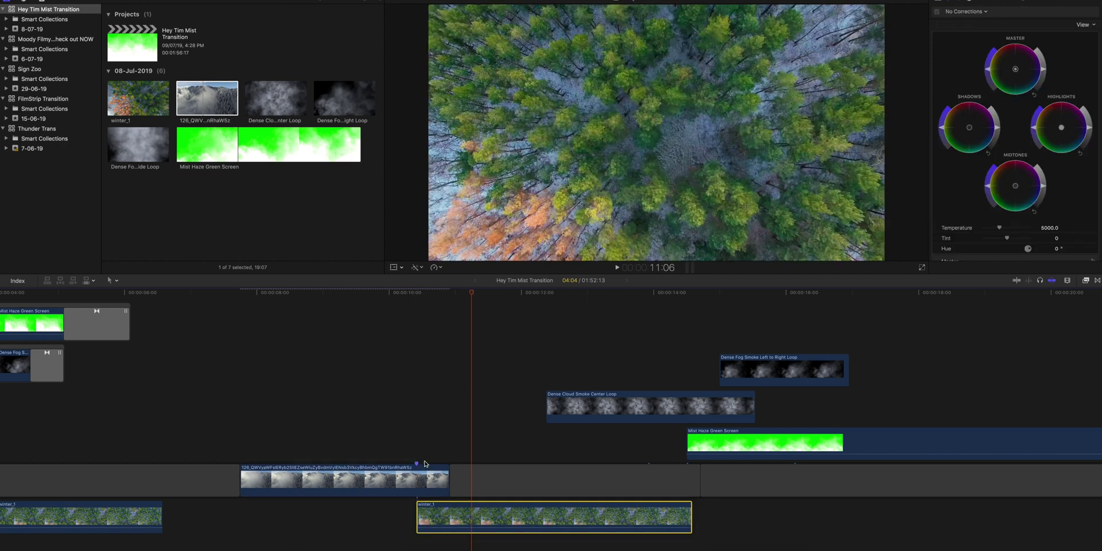
Apply cross dissolves to the snowy mountain clip, keeping only a shortened one at its end
left_click(444, 483)
key("super+t")
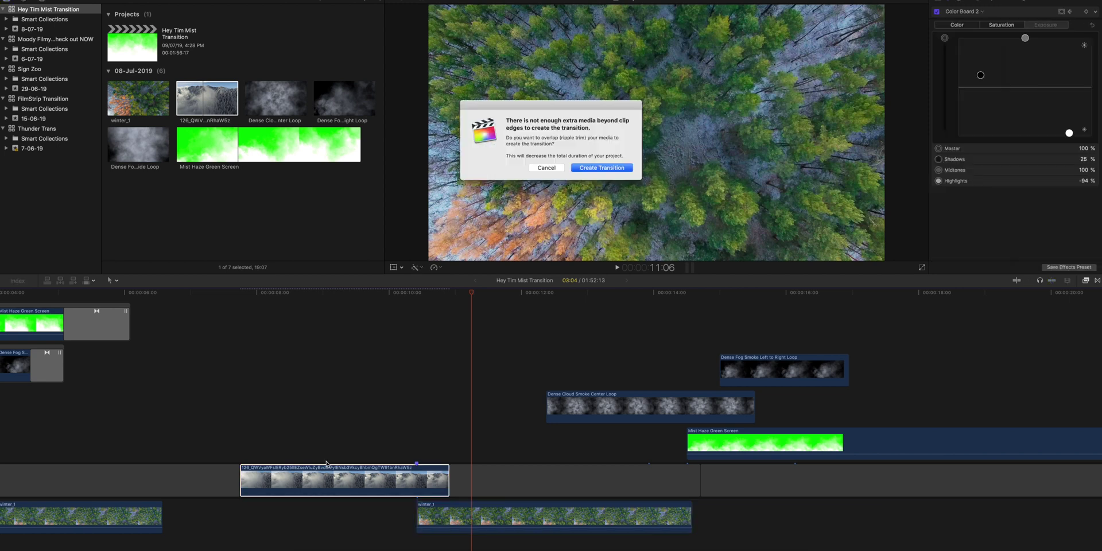
left_click(602, 167)
left_click(228, 475)
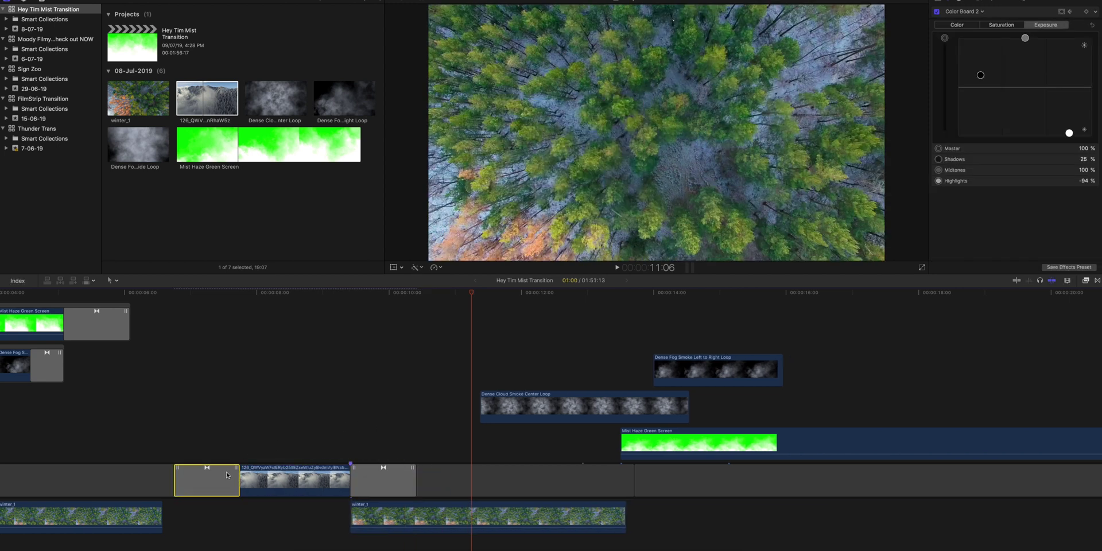
key("Delete")
left_click_drag(354, 473, 382, 476)
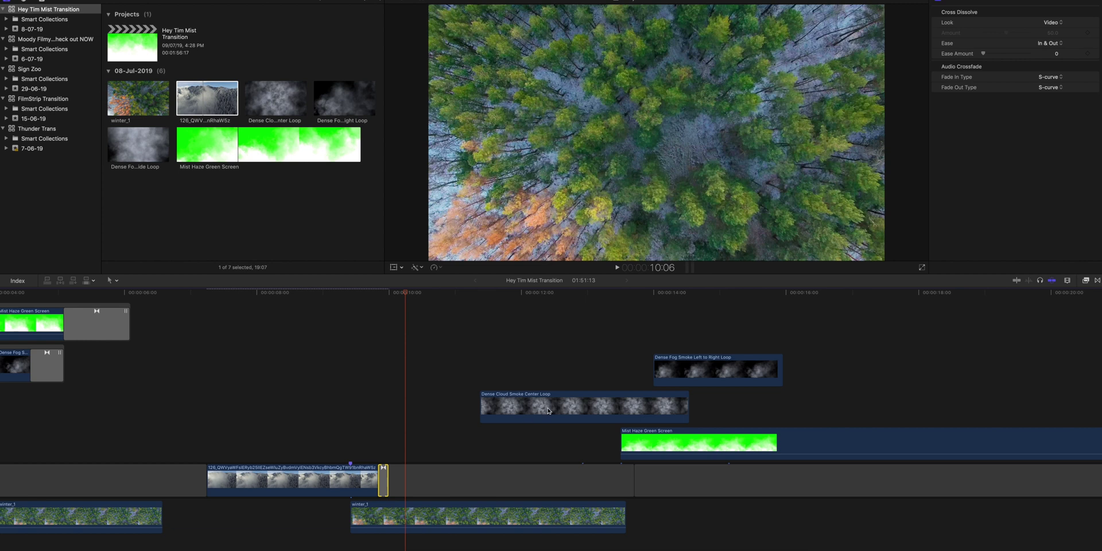
Place Dense Cloud Smoke Center Loop above the mountain clip and Dense Fog Smoke Left to Right Loop above the start of winter_1
left_click_drag(548, 411, 256, 446)
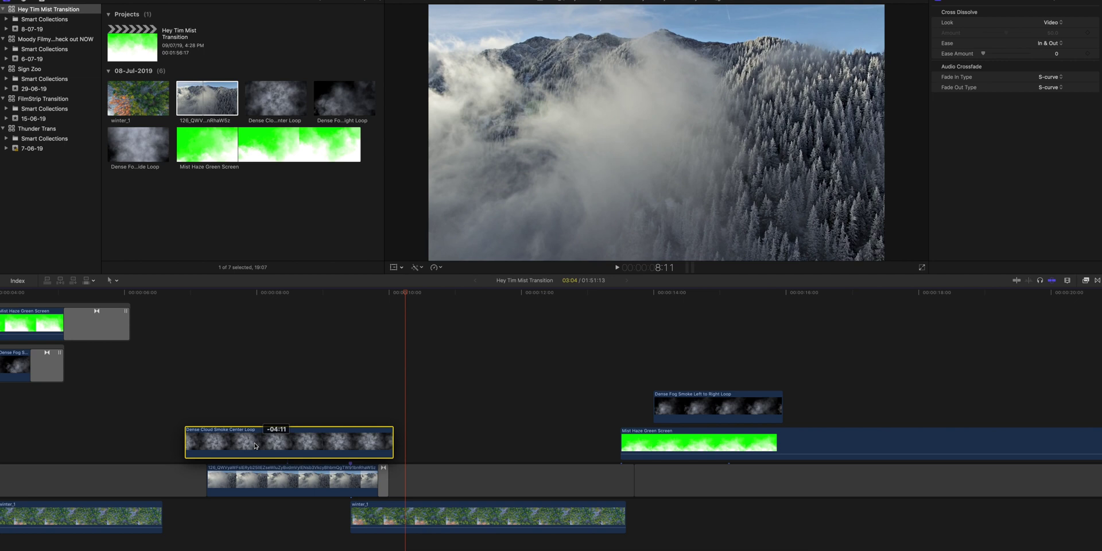
left_click_drag(256, 446, 256, 446)
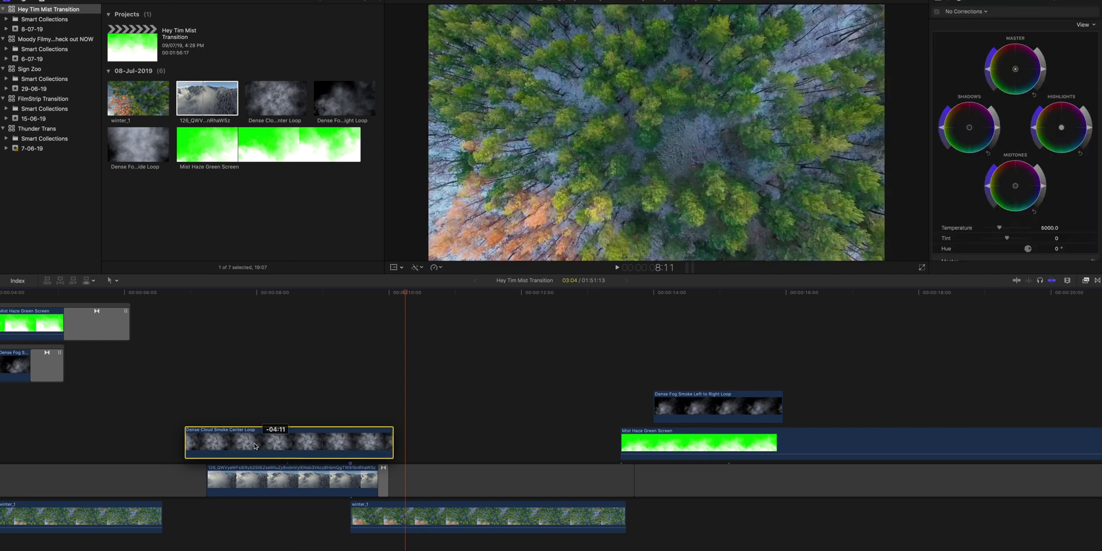
left_click_drag(683, 406, 352, 373)
left_click(332, 347)
key("space")
Set Dense Cloud Smoke Center Loop's blend mode to Screen and its opacity to 32.81%
left_click(282, 407)
left_click(296, 446)
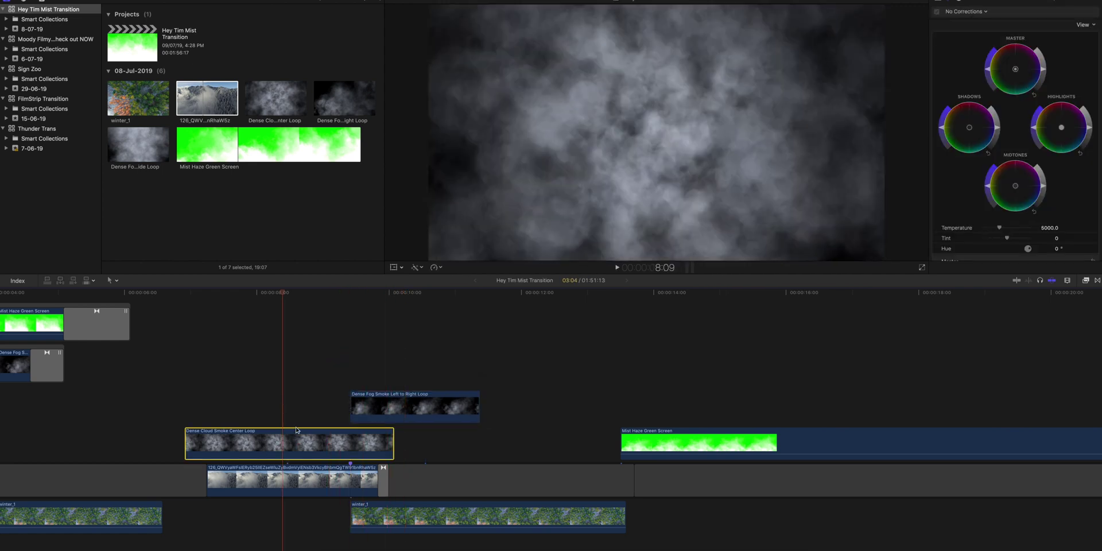
left_click(941, 3)
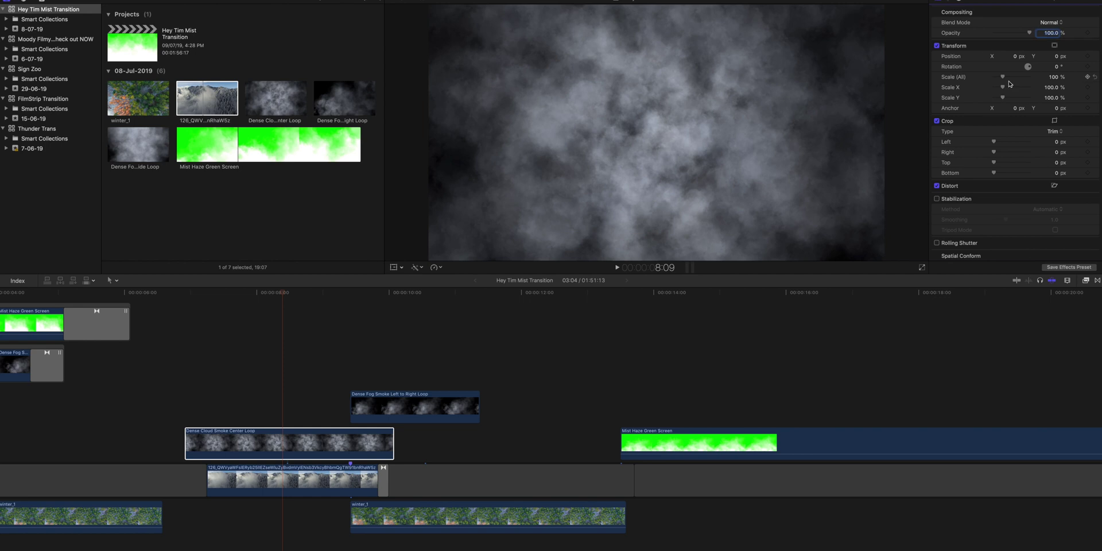
left_click(1050, 22)
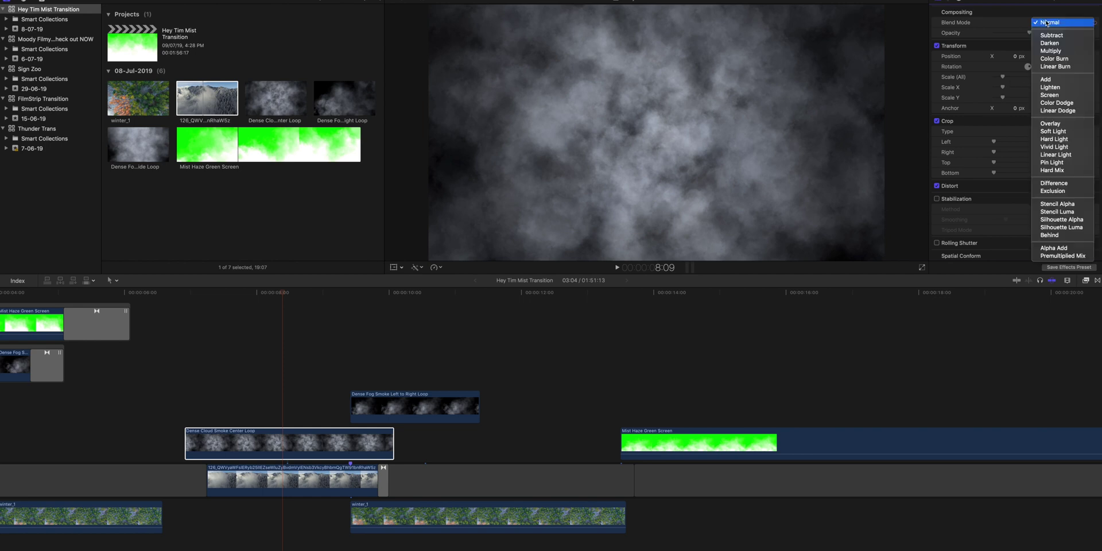
left_click(1049, 95)
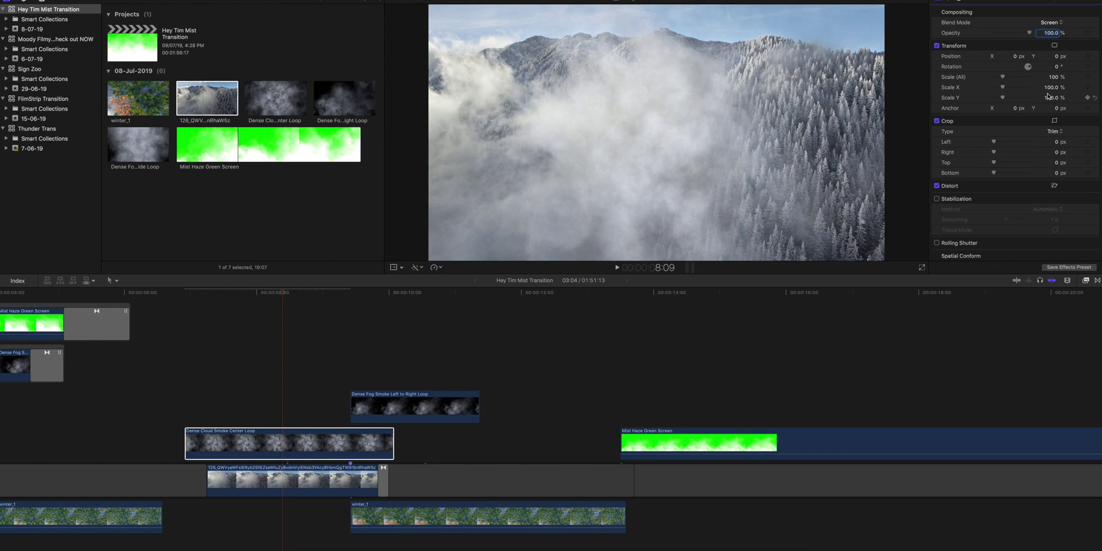
left_click_drag(1015, 35, 1006, 34)
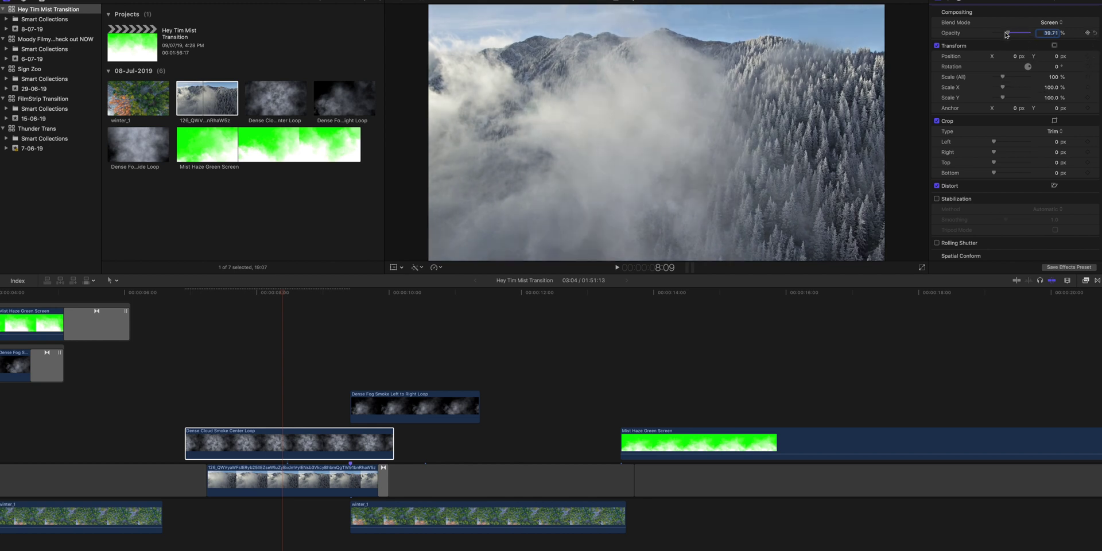
Set Dense Fog Smoke Left to Right Loop's blend mode to Screen and play back the transition
left_click(378, 402)
left_click(1056, 23)
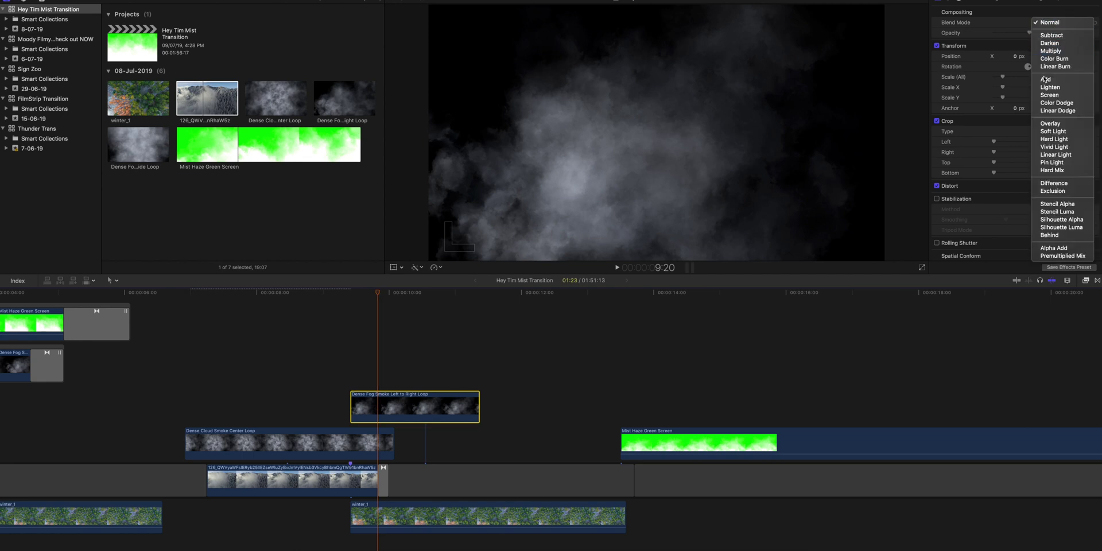
left_click(1039, 96)
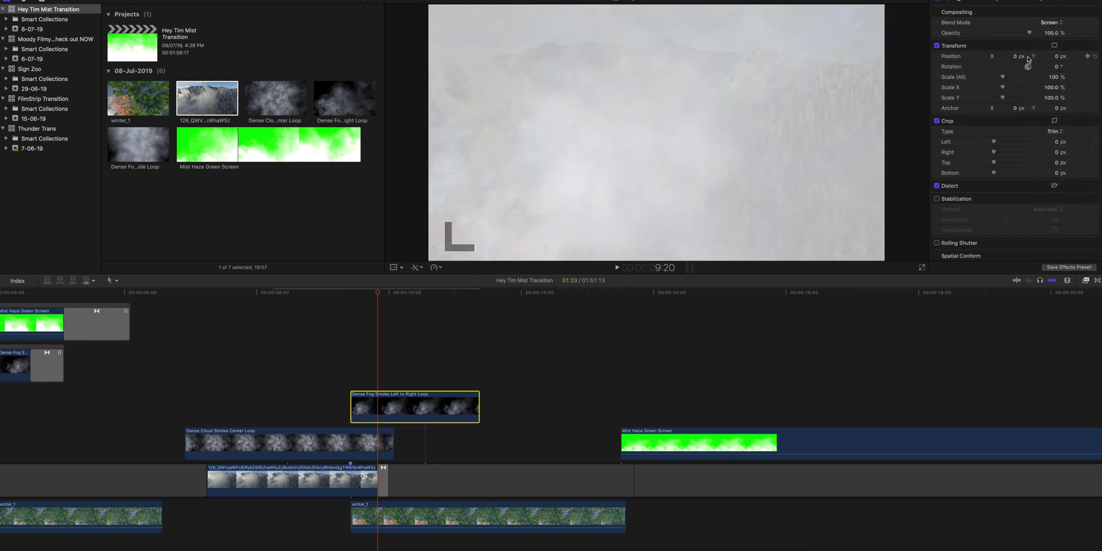
left_click(294, 348)
key("space")
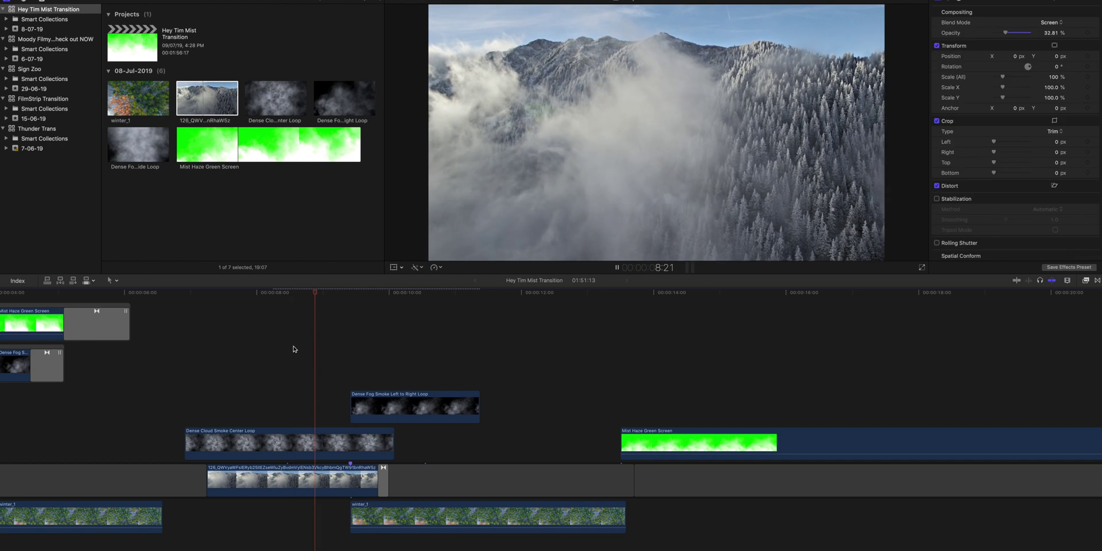
key("space")
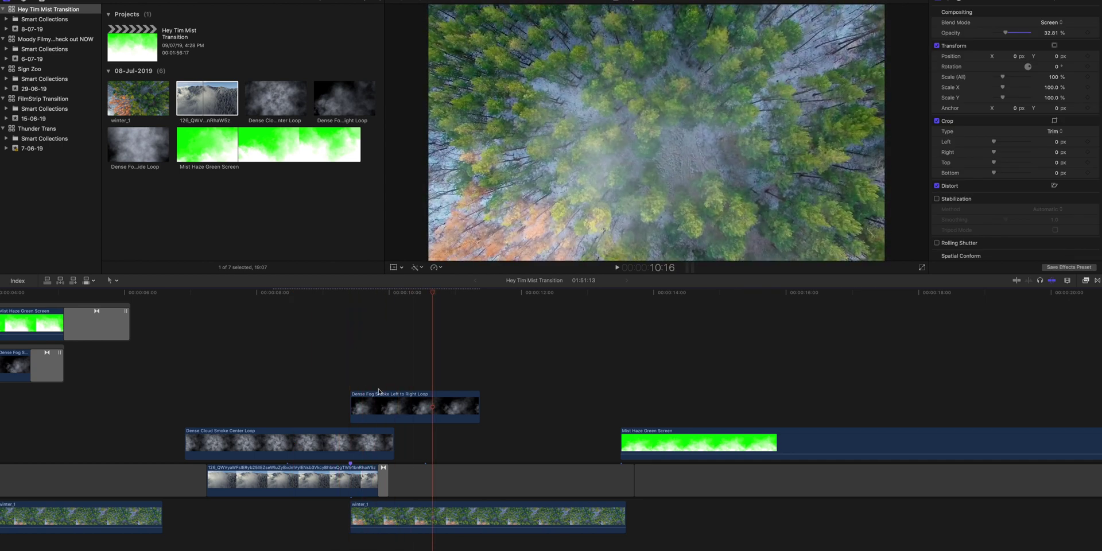
Scale Dense Fog Smoke Left to Right Loop to 170%, reposition it to about X -148.5 px, Y 51.3 px, and replay the transition
left_click(394, 407)
left_click(407, 405)
left_click_drag(1003, 76, 1013, 78)
right_click(669, 148)
left_click(678, 153)
left_click_drag(708, 198, 666, 190)
left_click(911, 15)
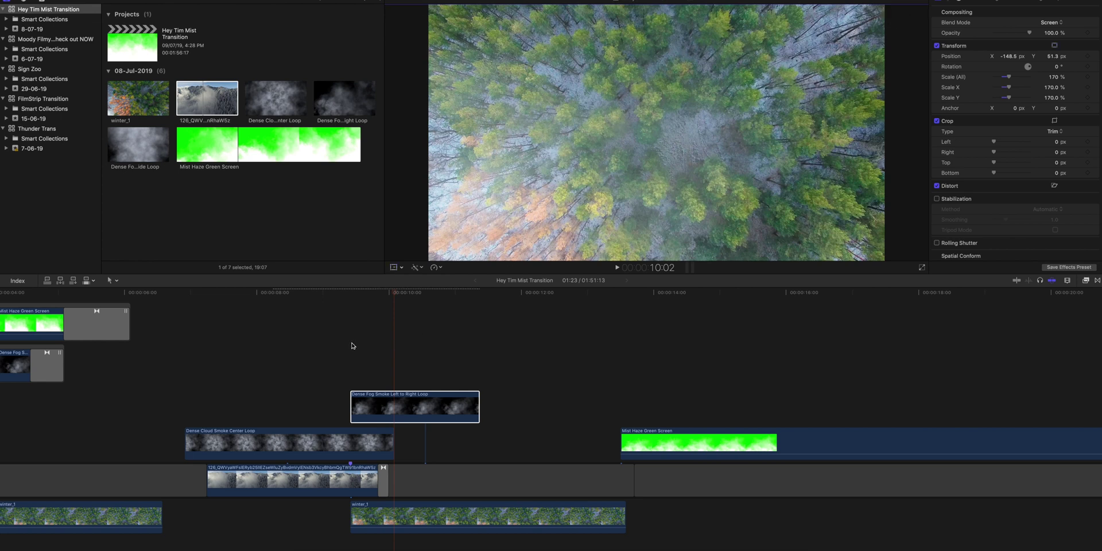
left_click(283, 326)
key("space")
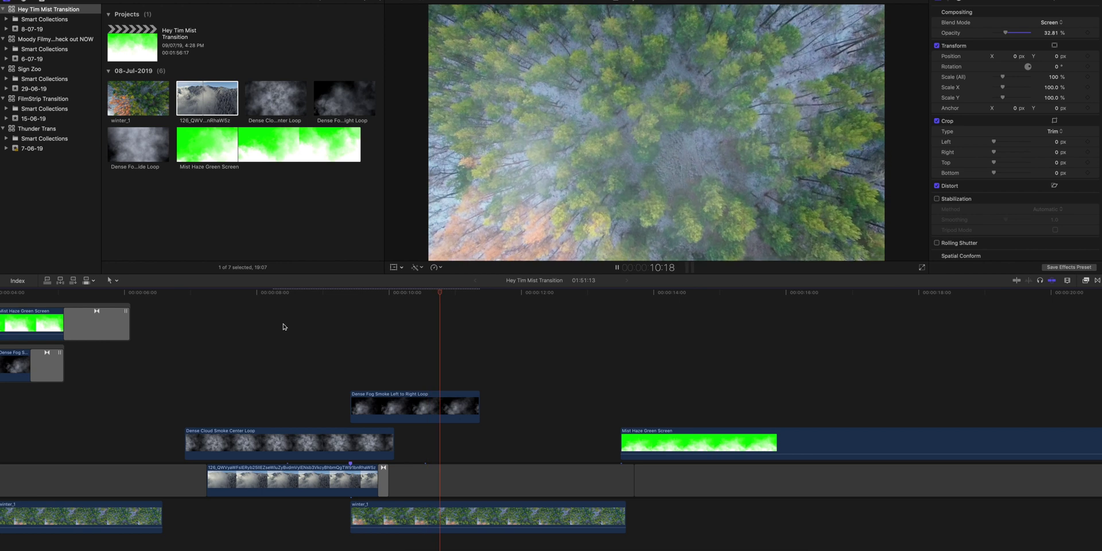
key("space")
Slow Dense Fog Smoke Left to Right Loop to a custom speed of 82% and play back the transition
left_click(435, 412)
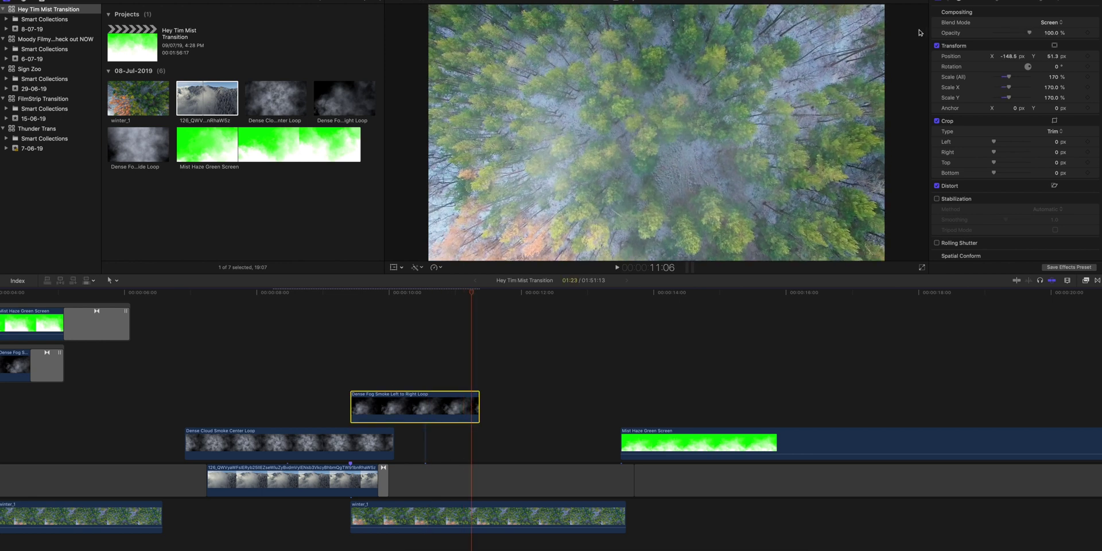
left_click(959, 2)
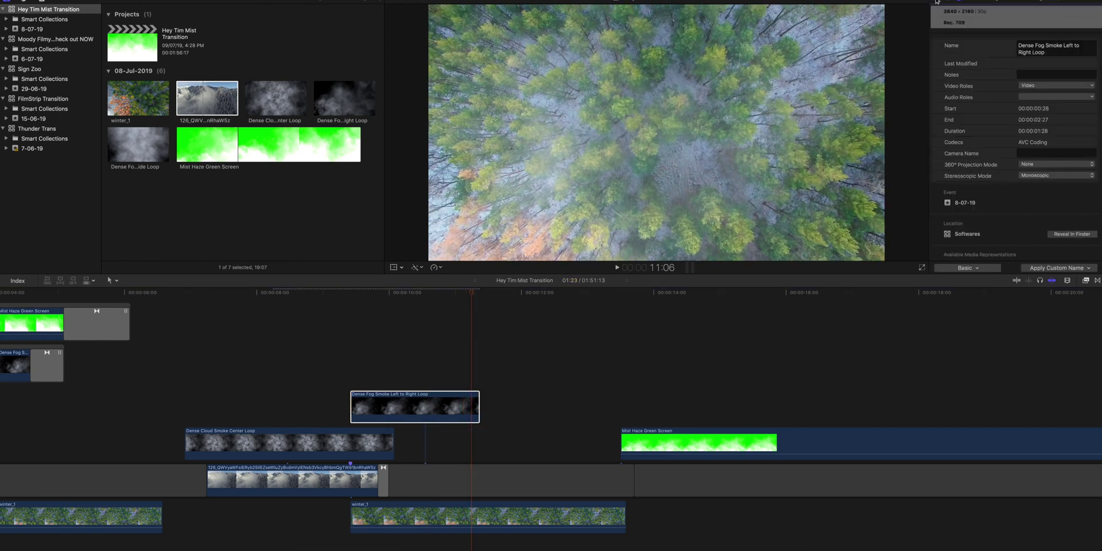
left_click(937, 1)
left_click(416, 412)
key("ctrl+alt+r")
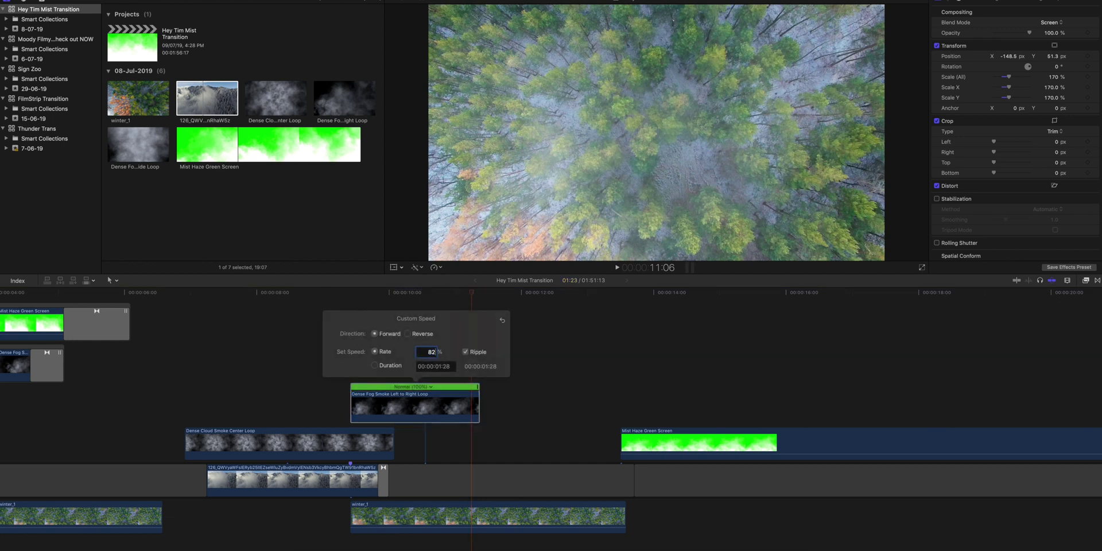
key("Return")
left_click(444, 432)
left_click_drag(398, 408, 415, 408)
left_click(340, 359)
key("space")
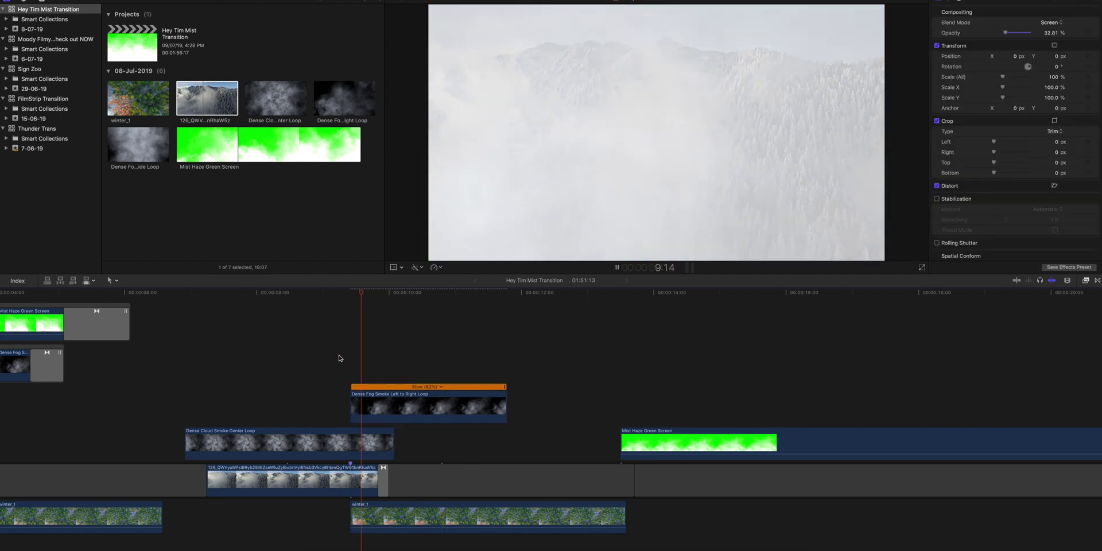
key("space")
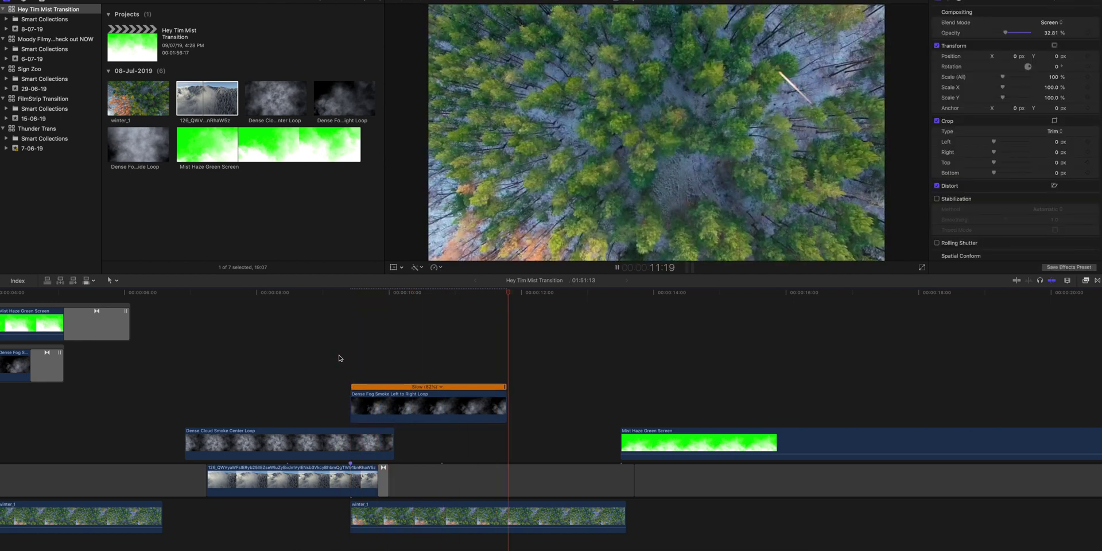
Speed up the second winter_1 clip to a custom rate of 134% and replay the transition
left_click(438, 408)
left_click(396, 357)
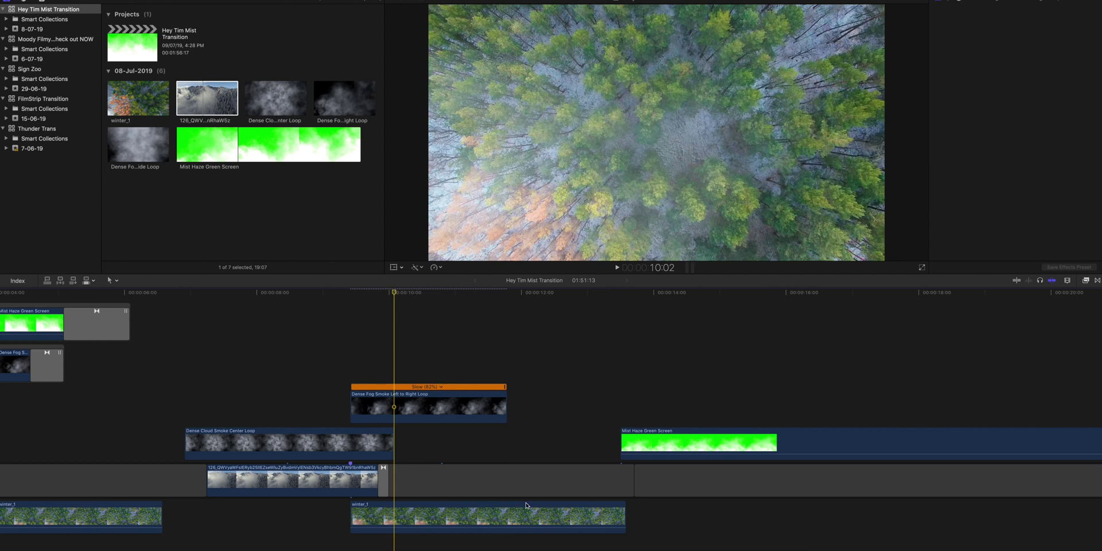
left_click(544, 513)
key("super+r")
key("ctrl+alt+r")
left_click_drag(625, 505, 554, 512)
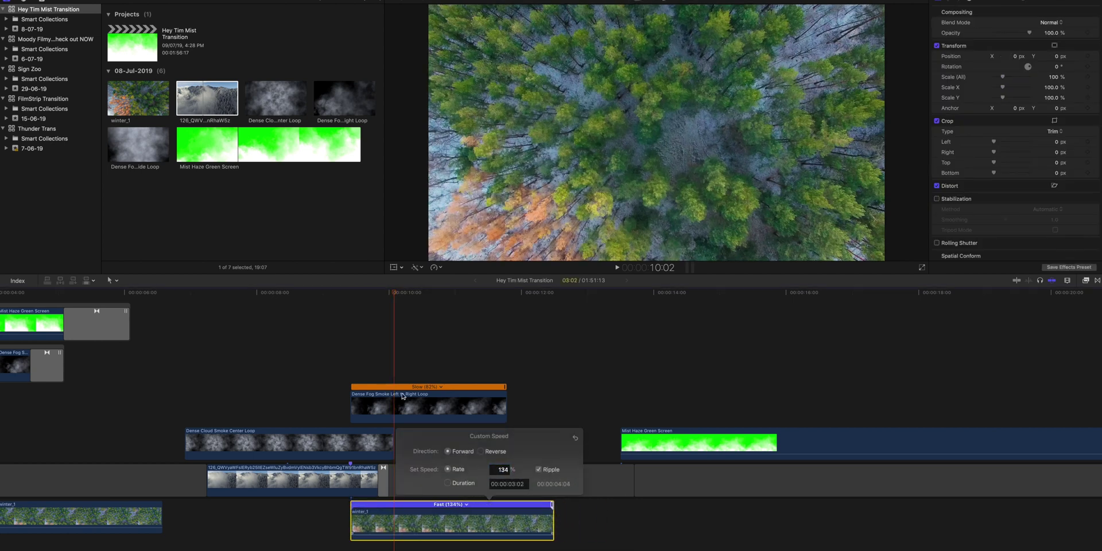
left_click(335, 341)
key("space")
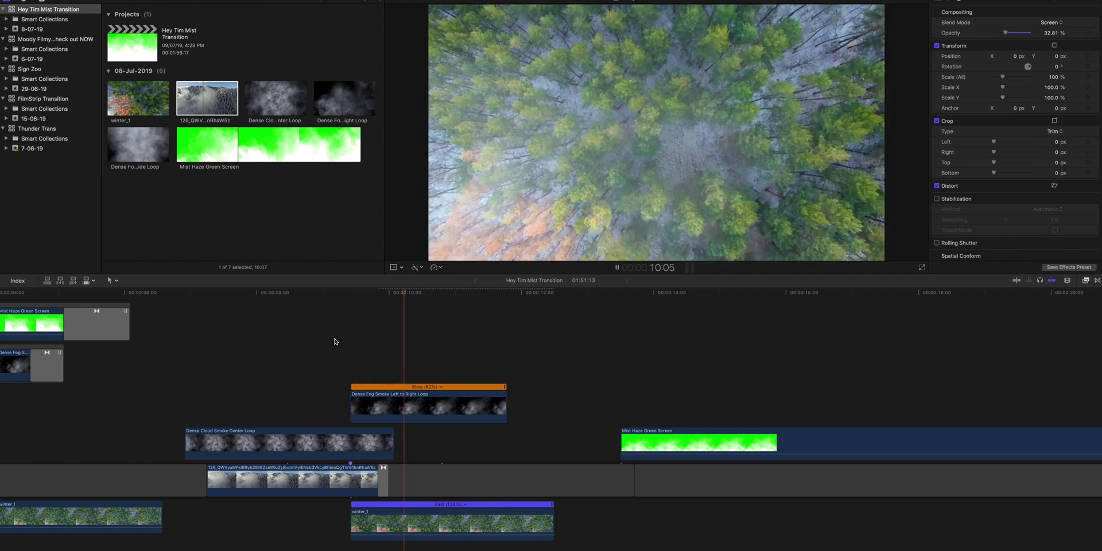
key("space")
Add a slightly shortened Cross Dissolve to only the end of Dense Fog Smoke Left to Right Loop and replay the transition
left_click(496, 409)
key("super+t")
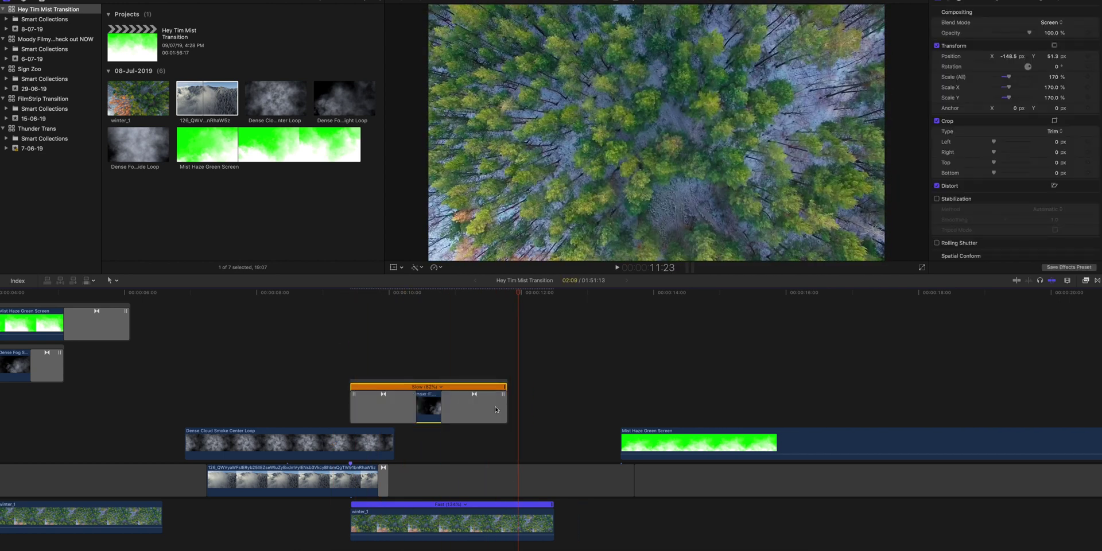
left_click(404, 408)
key("Delete")
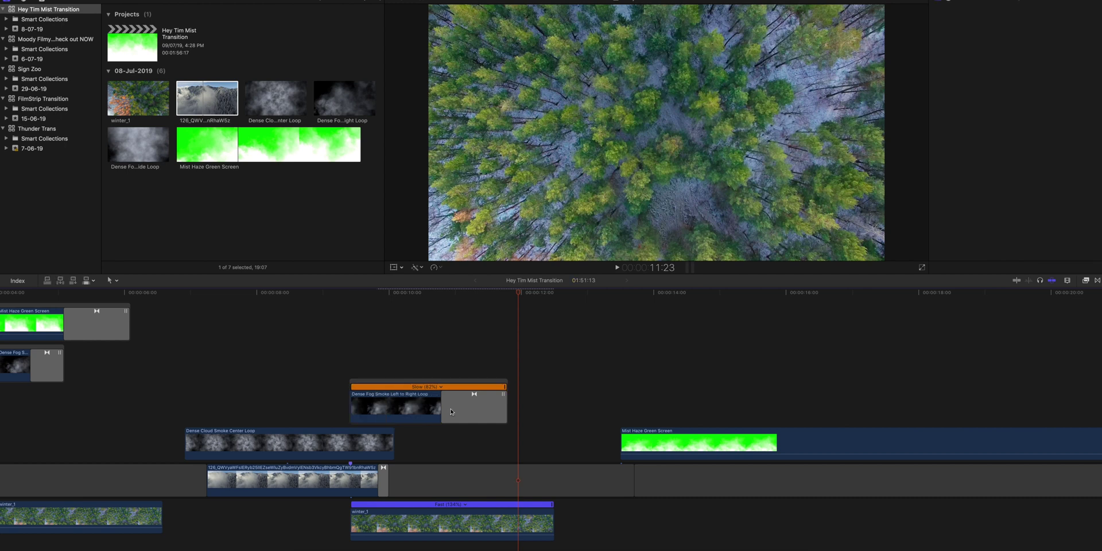
left_click_drag(443, 409, 454, 405)
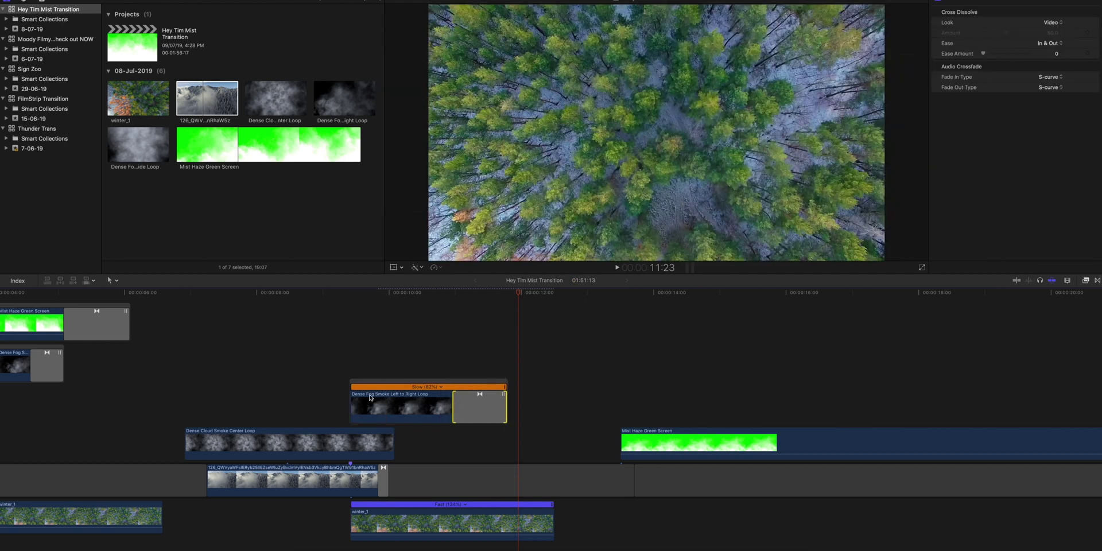
left_click(293, 338)
key("space")
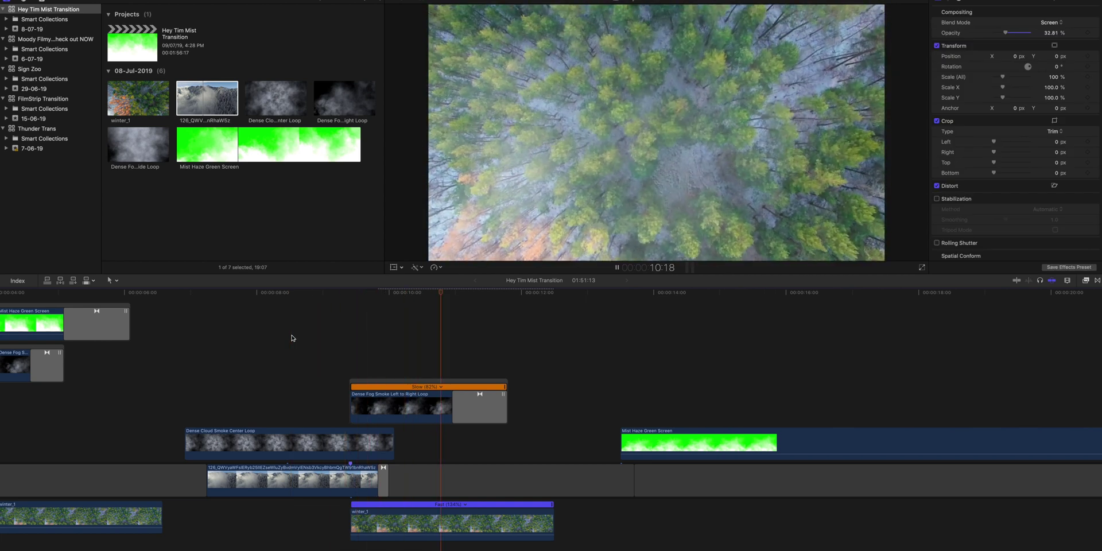
left_click(292, 338)
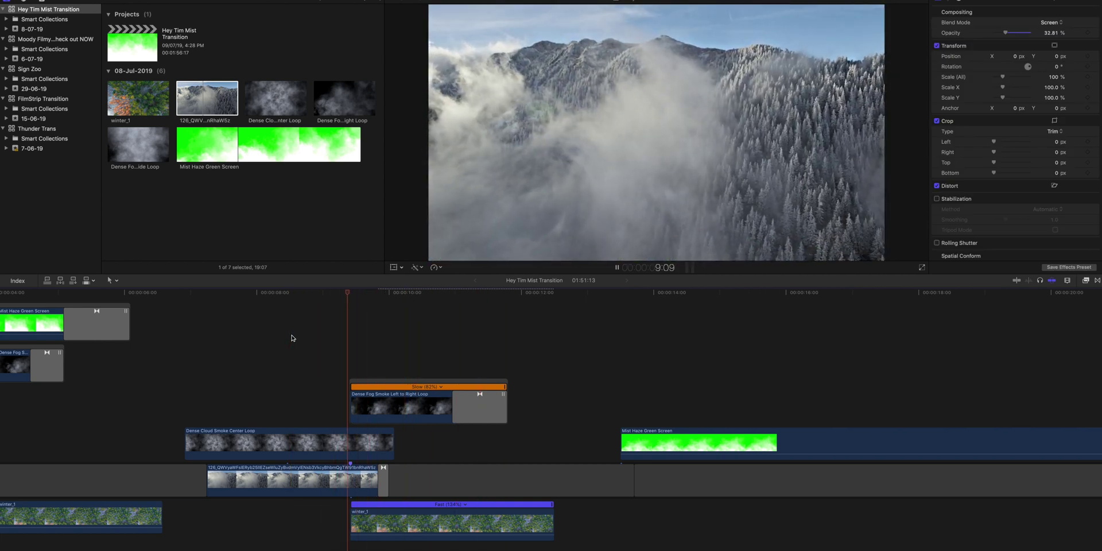
key("space")
Add a very short cross dissolve to only the end of Dense Cloud Smoke Center Loop and play it back
left_click(386, 443)
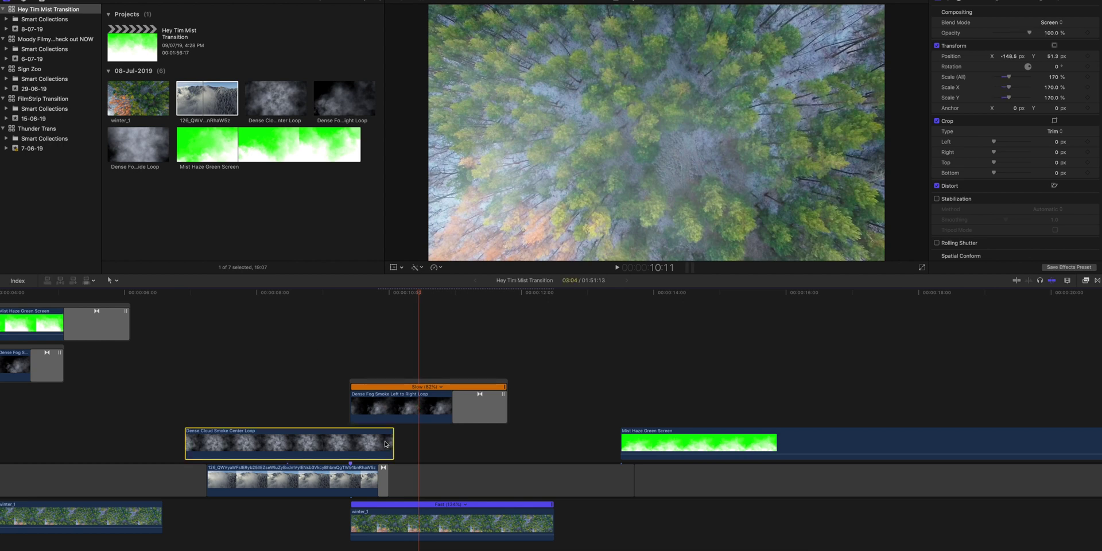
key("super+t")
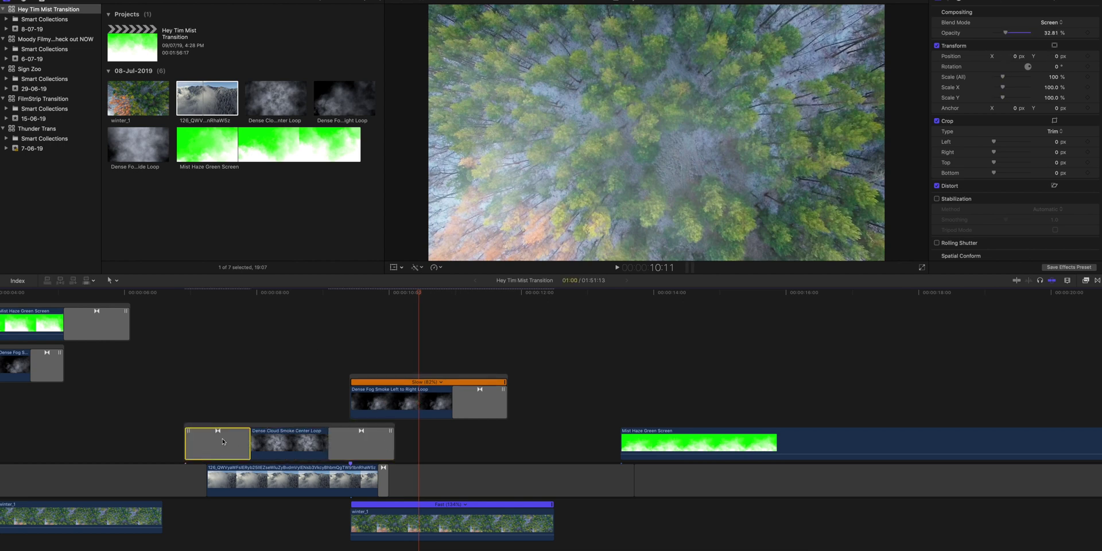
key("Delete")
left_click_drag(331, 446, 387, 438)
left_click(243, 323)
key("space")
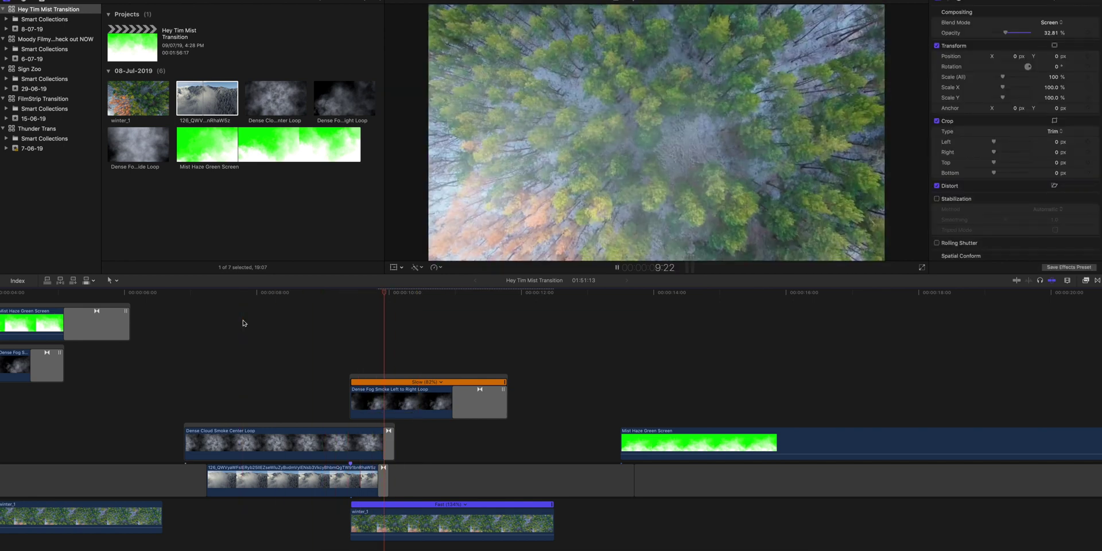
key("space")
Cut a section about 5:10 long out of the Mist Haze Green Screen clip, starting just after its black gap
scroll(522, 401, "right", 1)
scroll(522, 400, "right", 1)
scroll(521, 400, "down", 3)
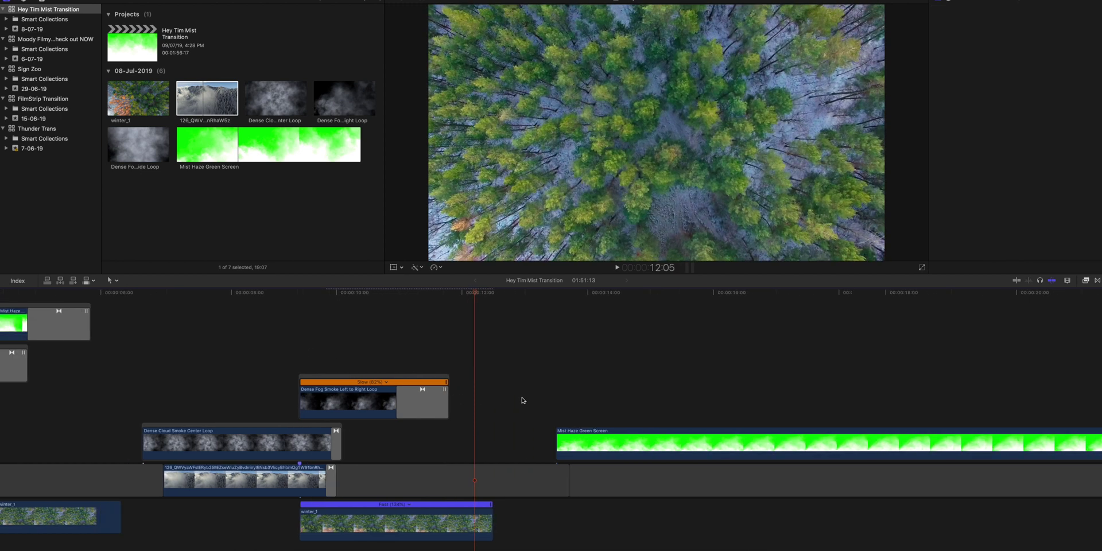
scroll(531, 399, "right", 4)
scroll(580, 389, "down", 3)
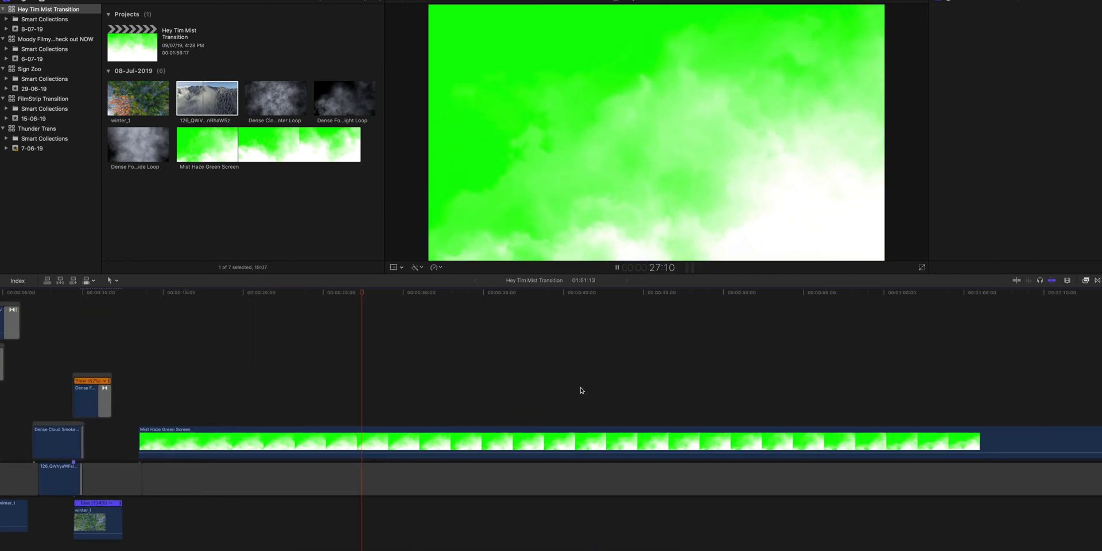
scroll(597, 390, "right", 4)
key("b")
scroll(610, 439, "right", 4)
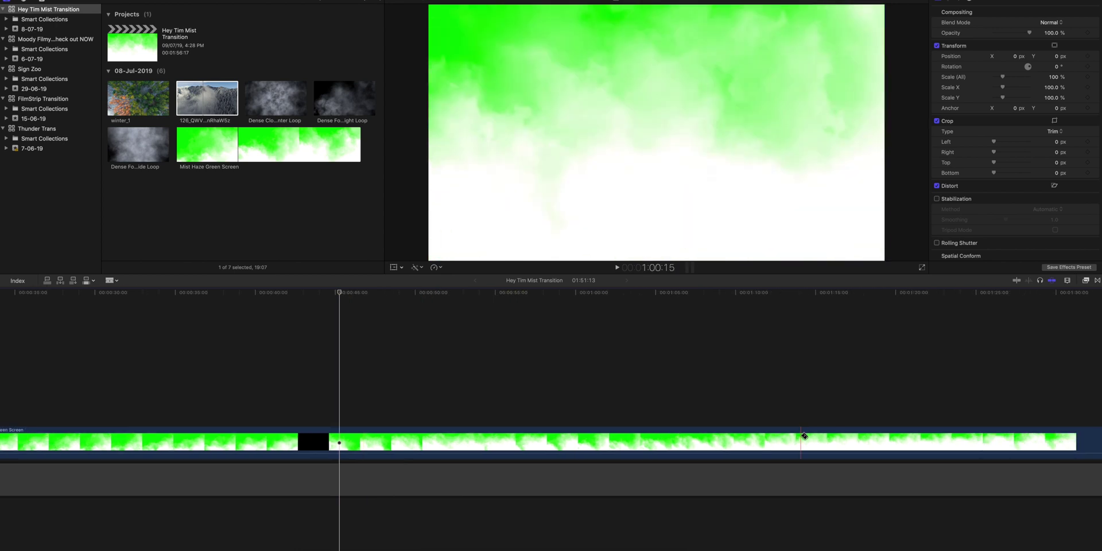
scroll(527, 439, "left", 5)
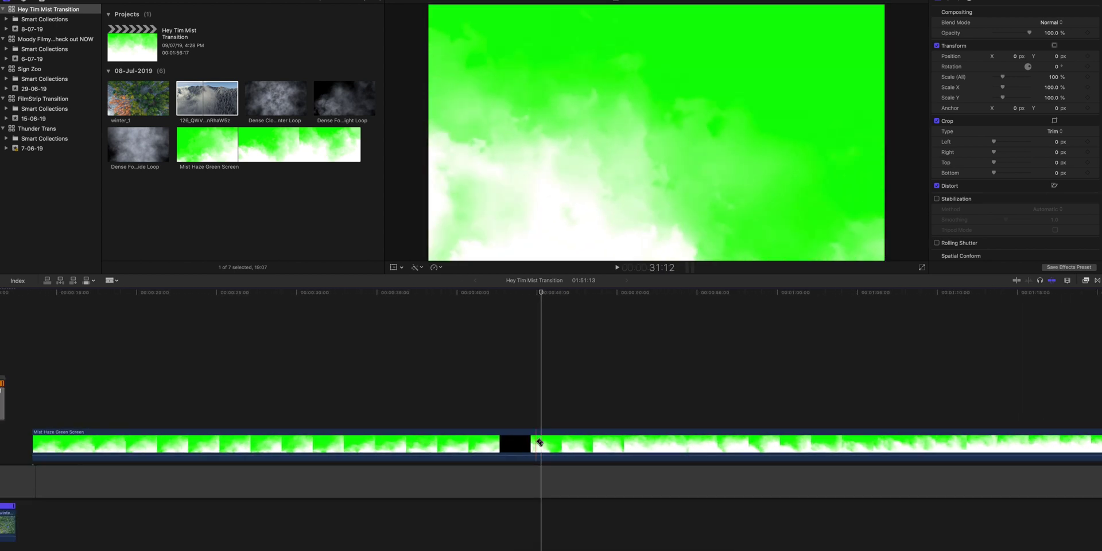
left_click(540, 443)
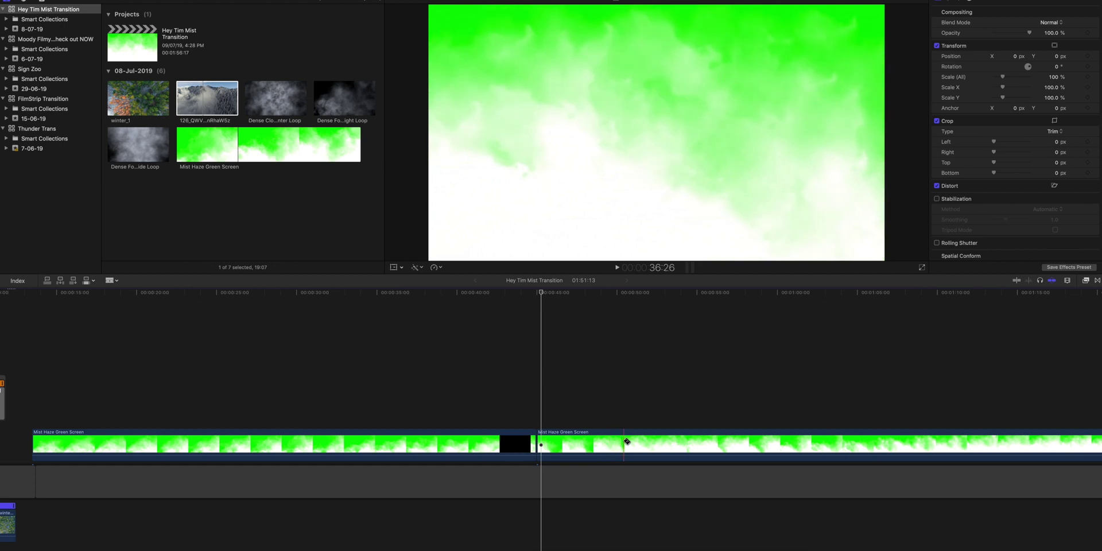
left_click(624, 442)
Move the cut mist section directly above Dense Fog Smoke Left to Right Loop and trim its end to a 2:09 duration
key("a")
left_click_drag(596, 443, 292, 407)
scroll(292, 406, "left", 6)
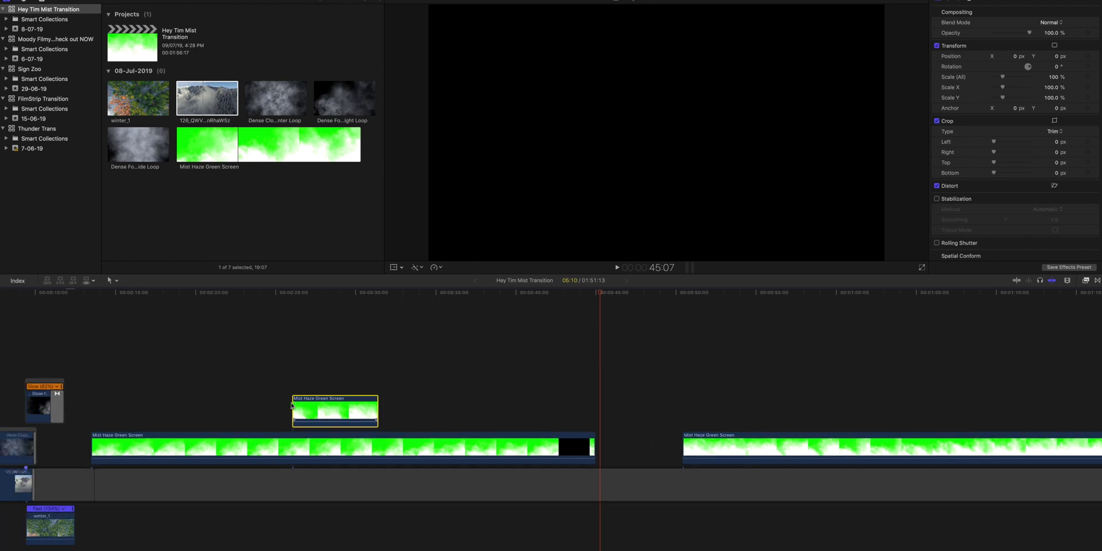
scroll(468, 404, "up", 5)
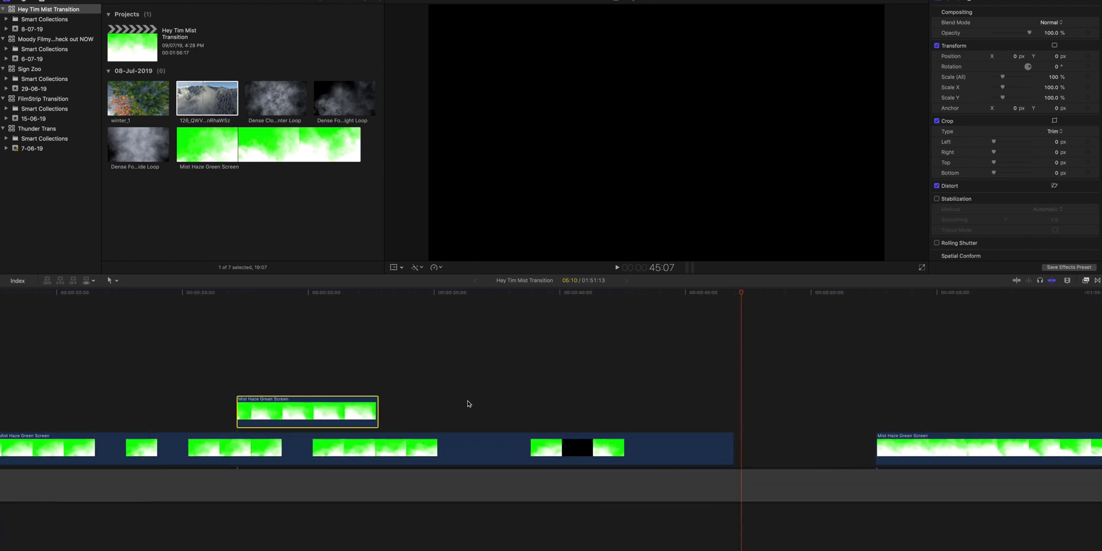
scroll(468, 404, "left", 6)
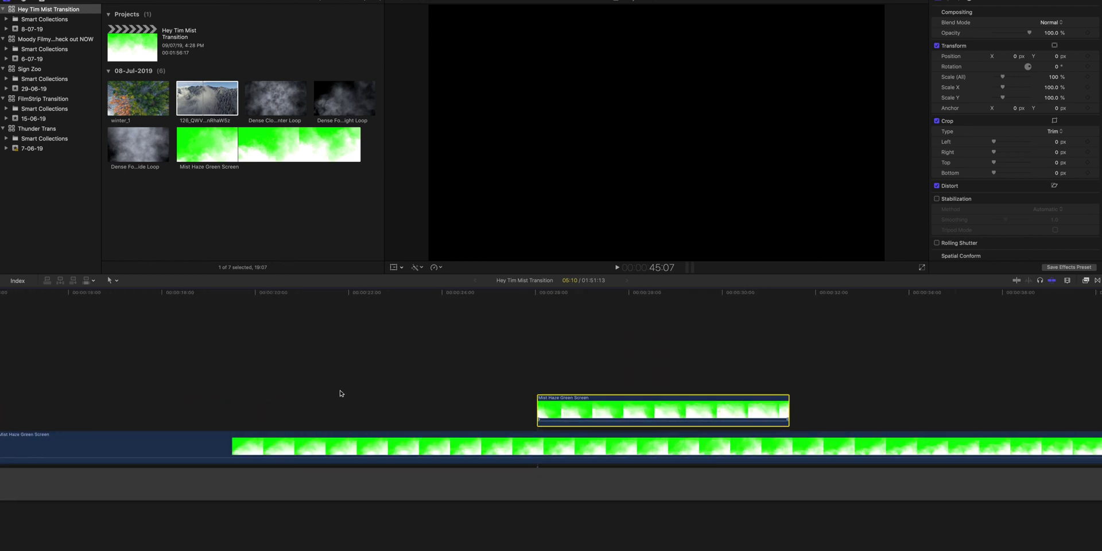
left_click_drag(621, 402, 33, 374)
scroll(32, 373, "left", 10)
left_click_drag(483, 413, 294, 354)
left_click_drag(459, 353, 317, 352)
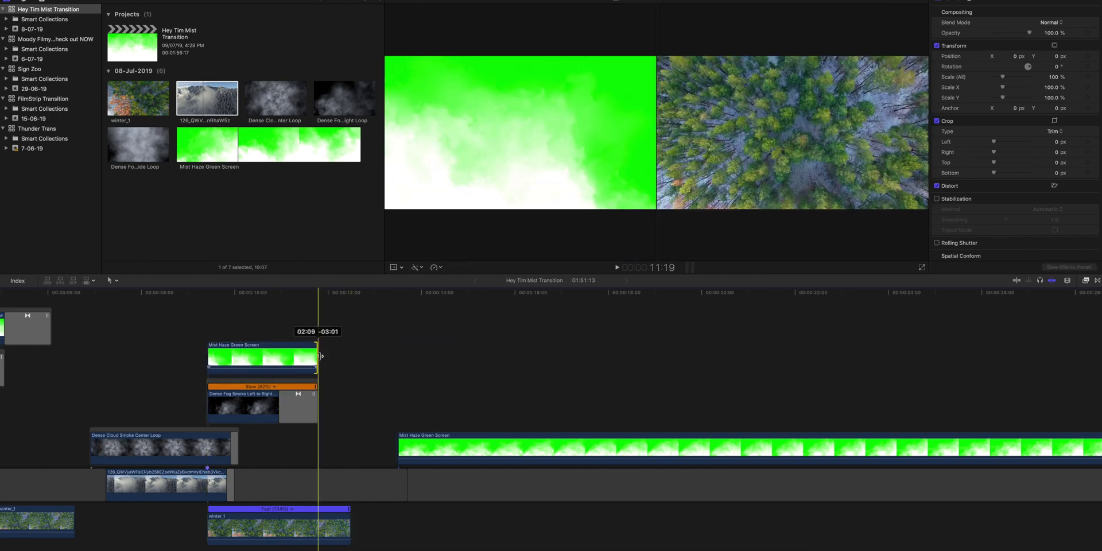
Search the effects for "key" and apply Keyer to the short Mist Haze Green Screen clip
left_click(273, 344)
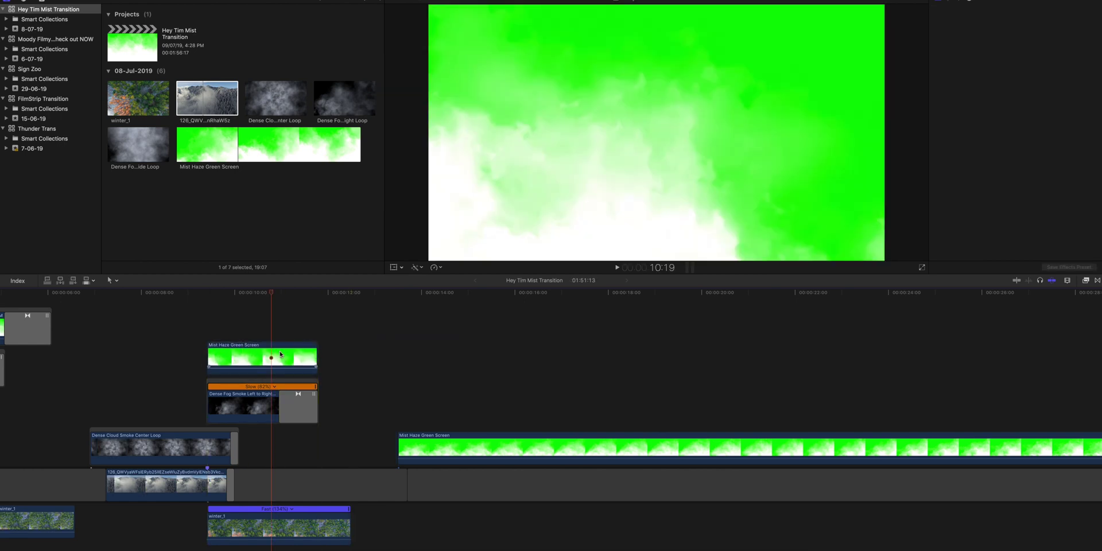
left_click(1085, 281)
left_click(968, 548)
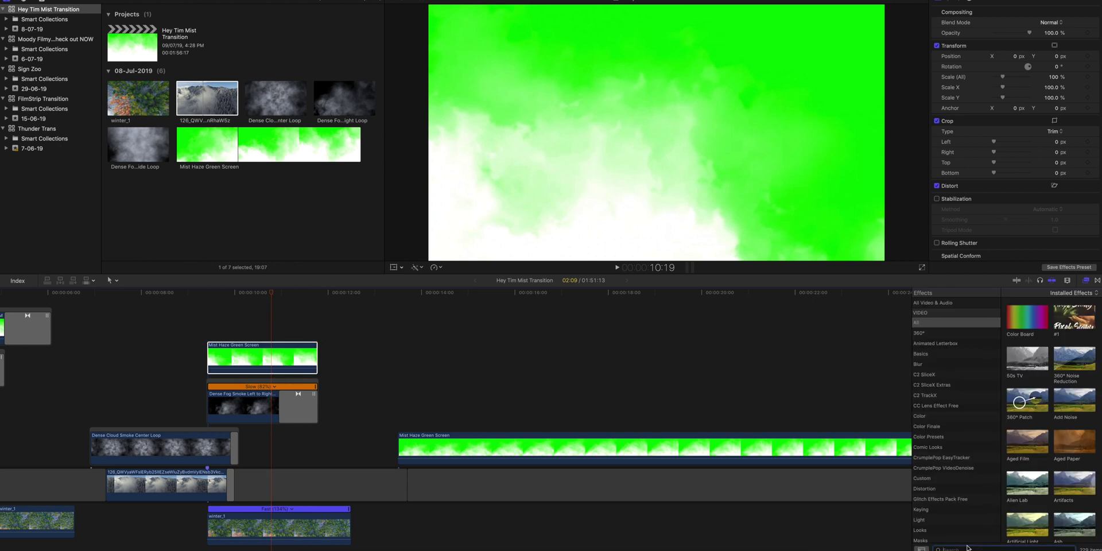
type("a")
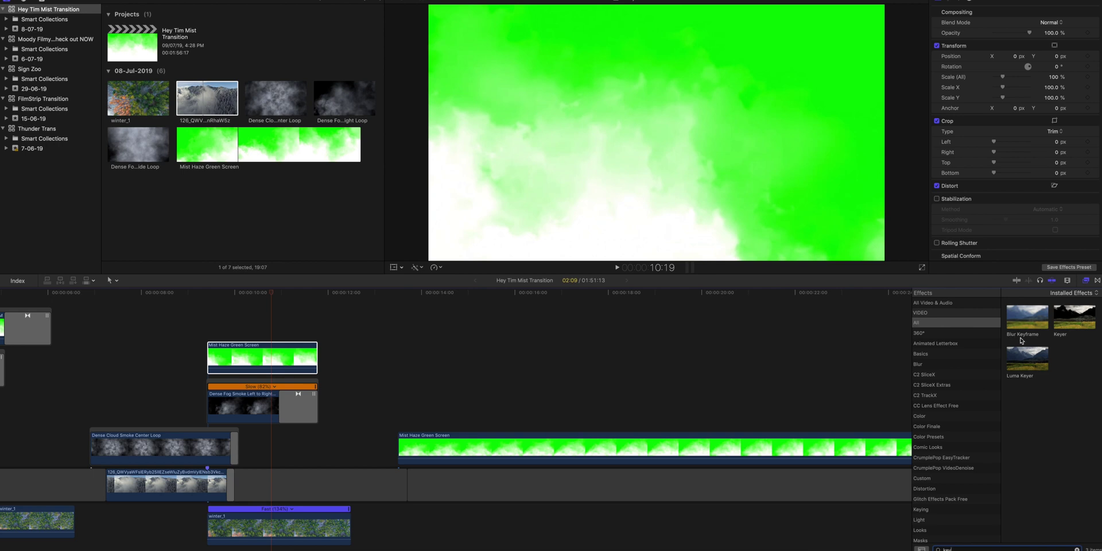
left_click_drag(1073, 317, 263, 358)
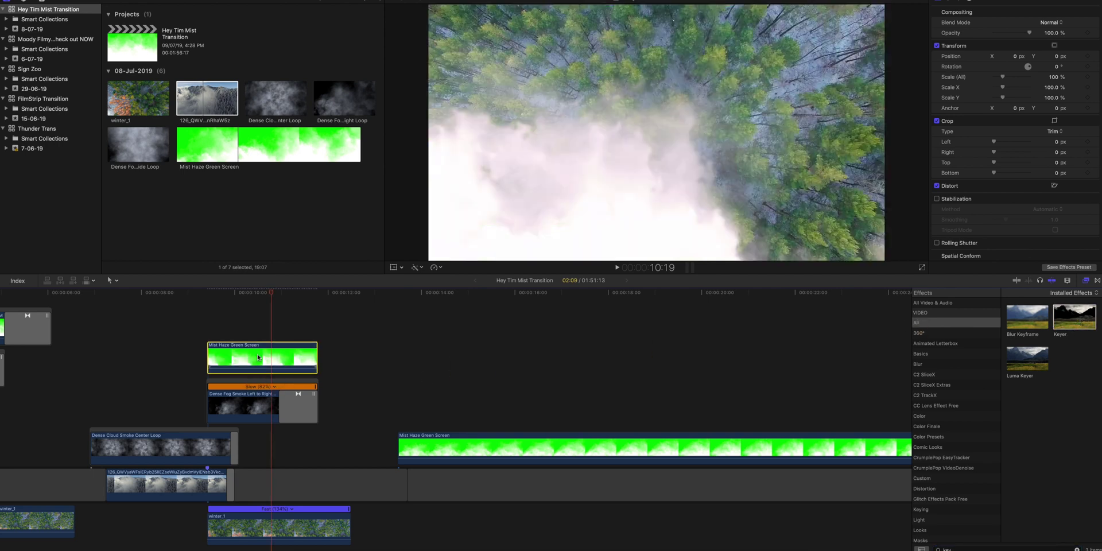
left_click(1086, 281)
Lower the keyed Mist Haze Green Screen clip's opacity to 28.55% and play back the transition
scroll(1025, 158, "down", 3)
left_click_drag(1029, 183, 1008, 185)
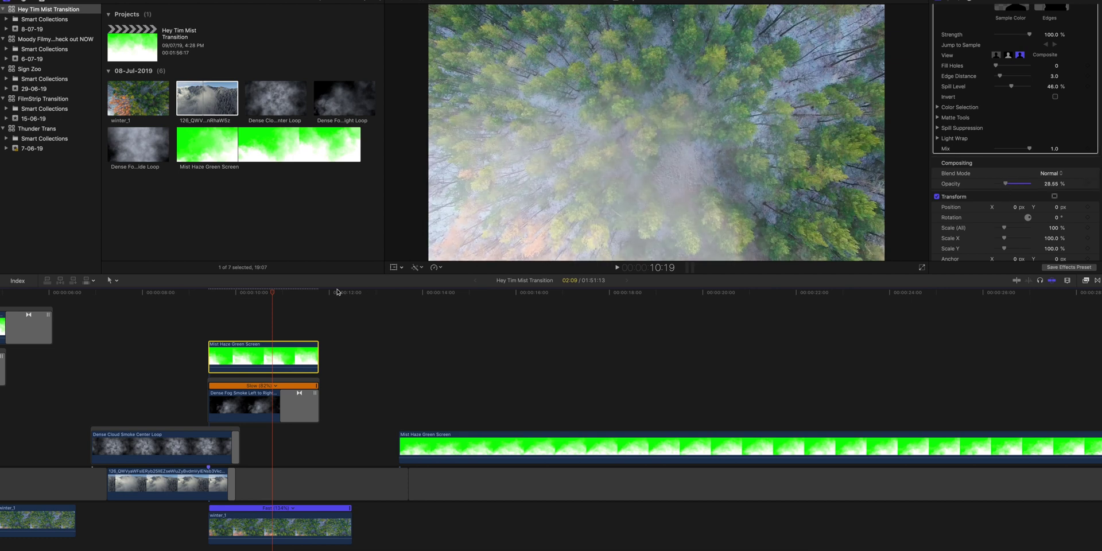
left_click(170, 312)
left_click(170, 312)
key("space")
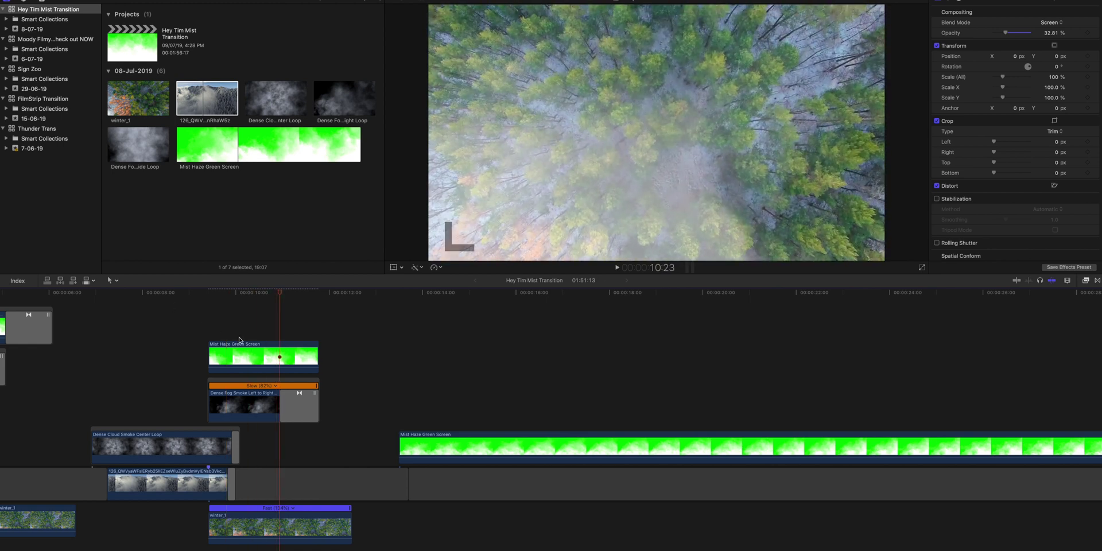
Add a cross dissolve to only the end of the keyed mist clip, shortened to match the fog clip's dissolve below
left_click(293, 358)
key("space")
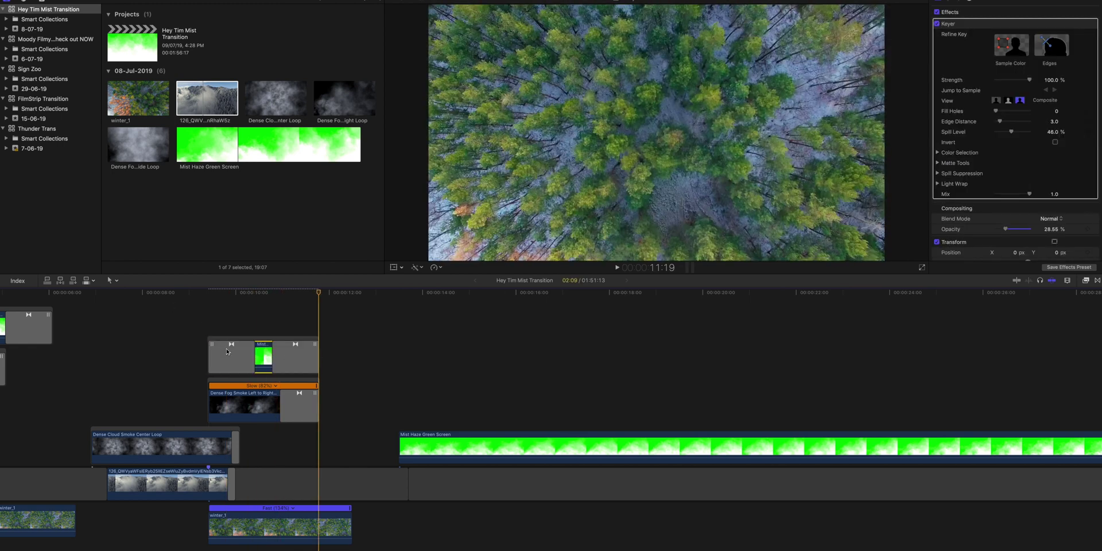
key("super+t")
left_click_drag(276, 354, 283, 353)
left_click(187, 325)
Move the leftover Mist Haze Green Screen clip further along the timeline, starting at about 16 seconds, and replay the transition
left_click_drag(441, 449, 567, 450)
left_click(121, 326)
key("space")
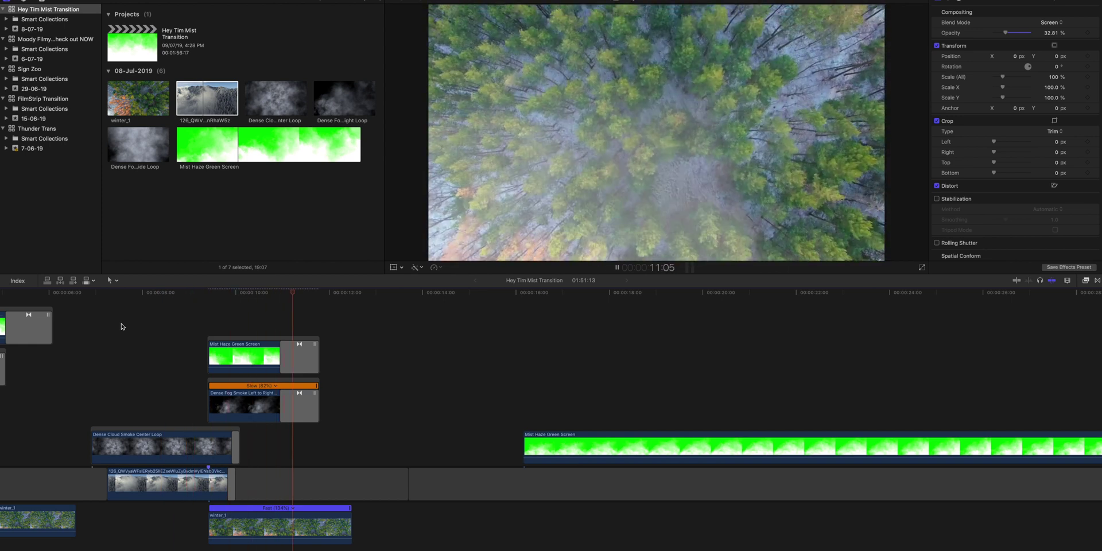
Disable and re-enable Dense Cloud Smoke Center Loop, and replay the transition from the mountain clip
left_click(134, 438)
key("v")
key("v")
left_click(155, 419)
key("space")
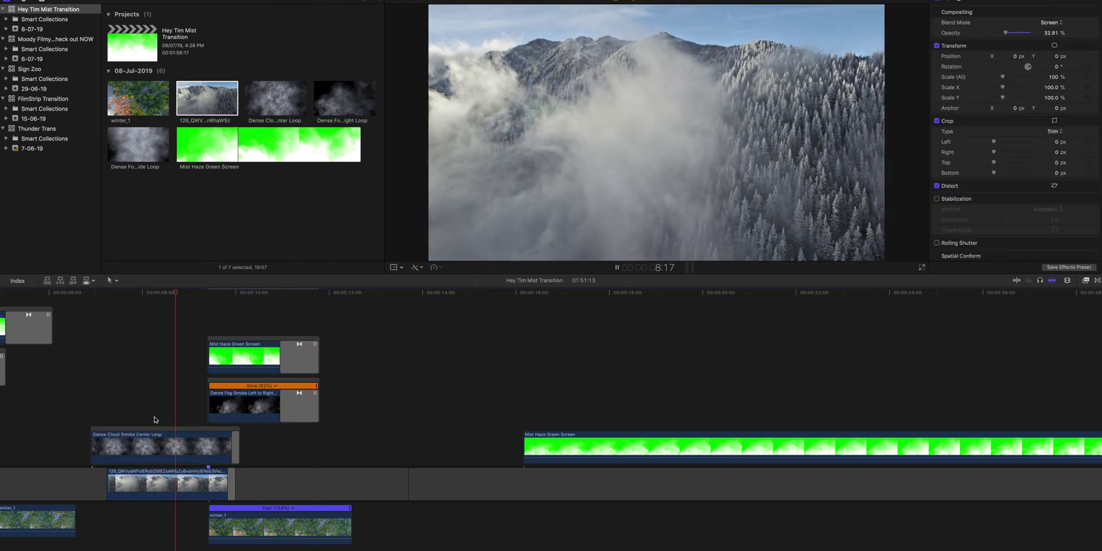
Render only the clips that form the mist transition and play the transition back
left_click_drag(157, 319, 313, 523)
left_click(172, 1)
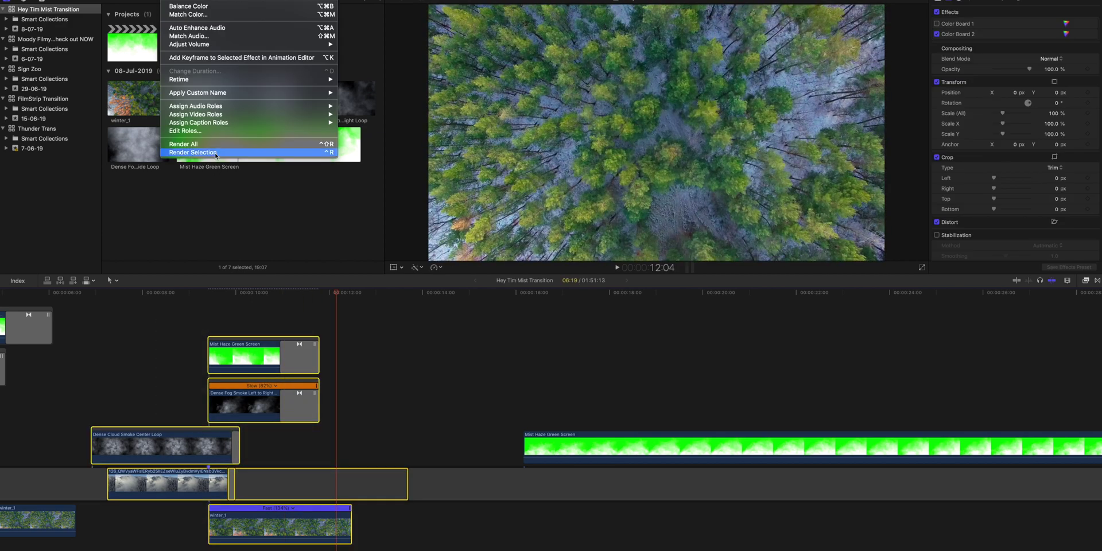
left_click(201, 154)
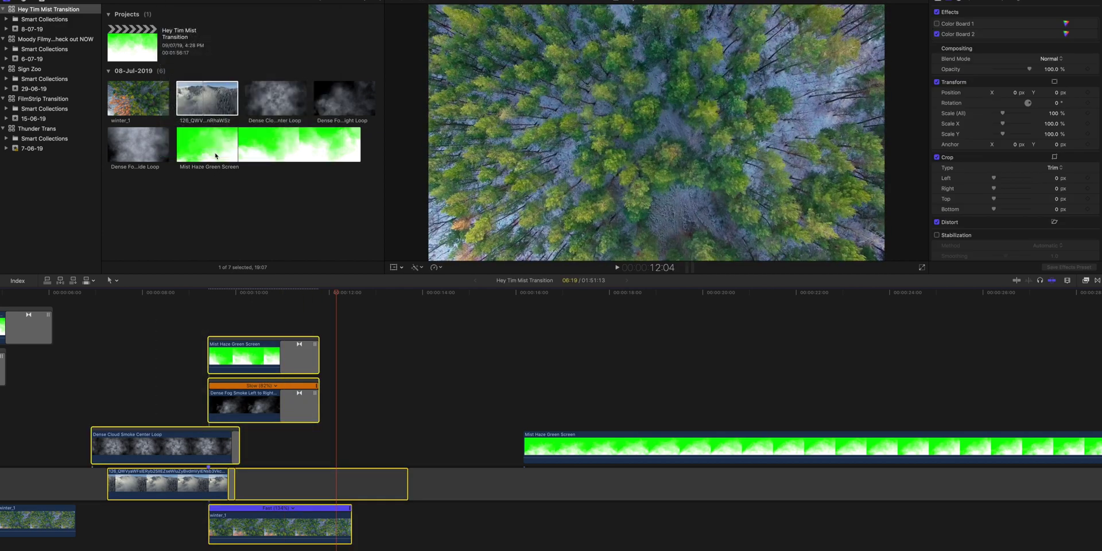
left_click(119, 336)
key("space")
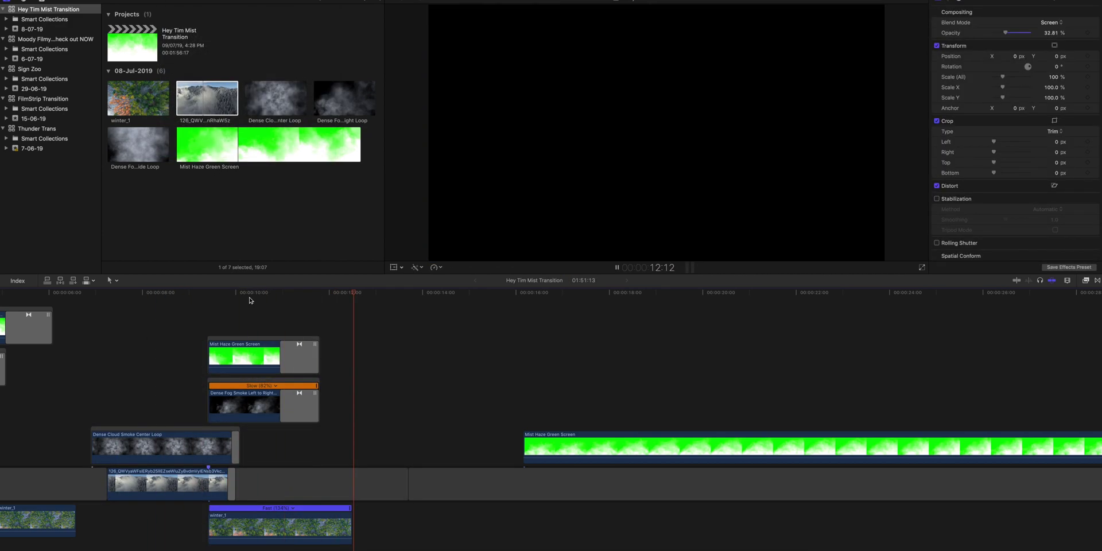
left_click_drag(281, 405, 298, 401)
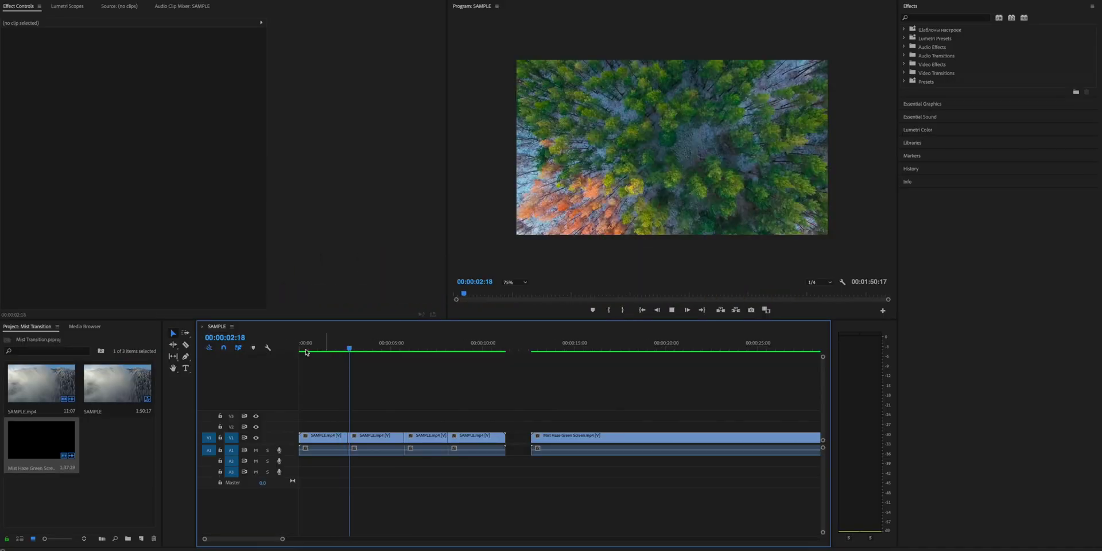
Switch to Premiere Pro, separate the sample clips, and stack the dense smoke clip on V2 over the mountain clip at the sequence start
left_click_drag(411, 344, 463, 345)
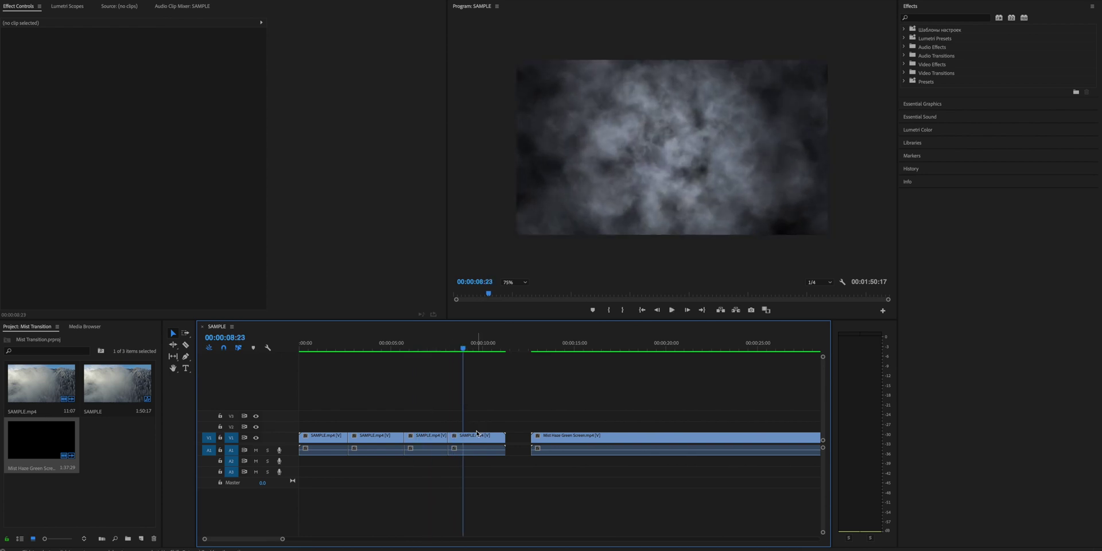
left_click(467, 436)
left_click_drag(436, 434, 310, 428)
left_click(435, 437)
left_click_drag(434, 437, 463, 437)
mouse_move(356, 437)
left_mouse_down()
mouse_move(378, 438)
mouse_move(347, 440)
left_mouse_up()
left_click_drag(281, 540, 227, 543)
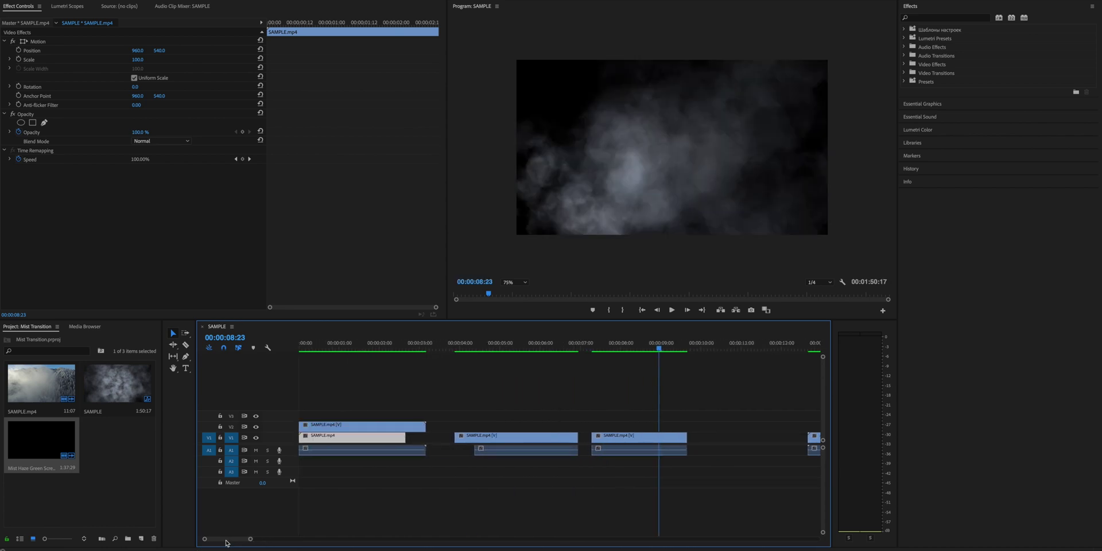
Raise the stacked clips by one track, with the smoke clip on V3 and the mountain clip on V2
left_click(352, 380)
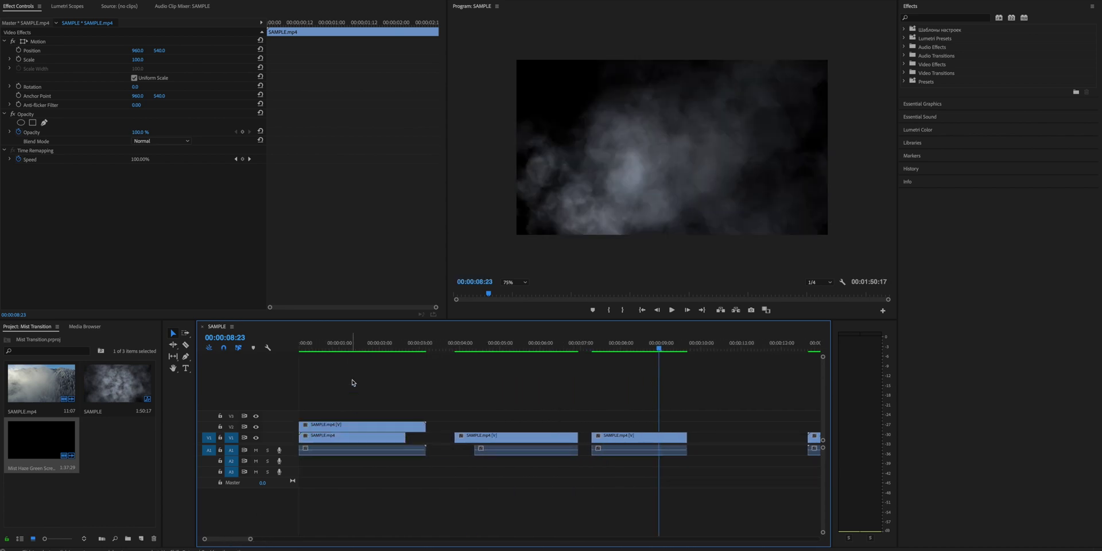
left_click(363, 346)
mouse_move(400, 428)
left_mouse_down()
mouse_move(400, 417)
mouse_move(391, 434)
mouse_move(395, 426)
left_mouse_up()
left_click(525, 419)
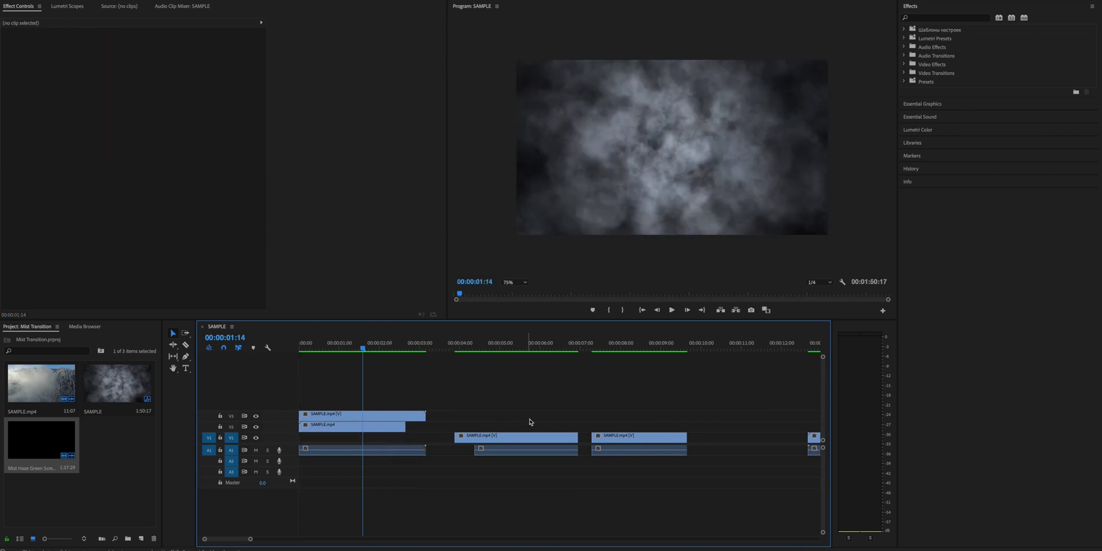
Move the forest clip on V1 to start at about 00:00:02:04 beneath the mountain clip, and the remaining smoke clip to V3 at about 6 seconds
left_click(482, 346)
left_click_drag(469, 441, 400, 443)
left_click_drag(610, 435, 558, 416)
left_click(443, 396)
Turn off V3's track output to hide the smoke and preview where the mountain and forest clips overlap
left_click(394, 347)
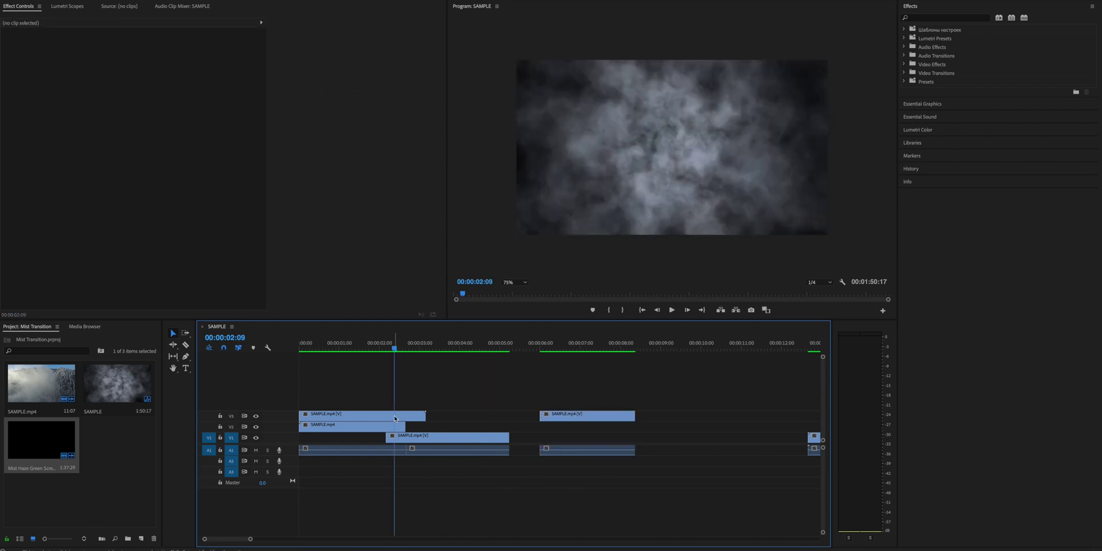
left_click(394, 418)
left_click(256, 415)
left_click(390, 346)
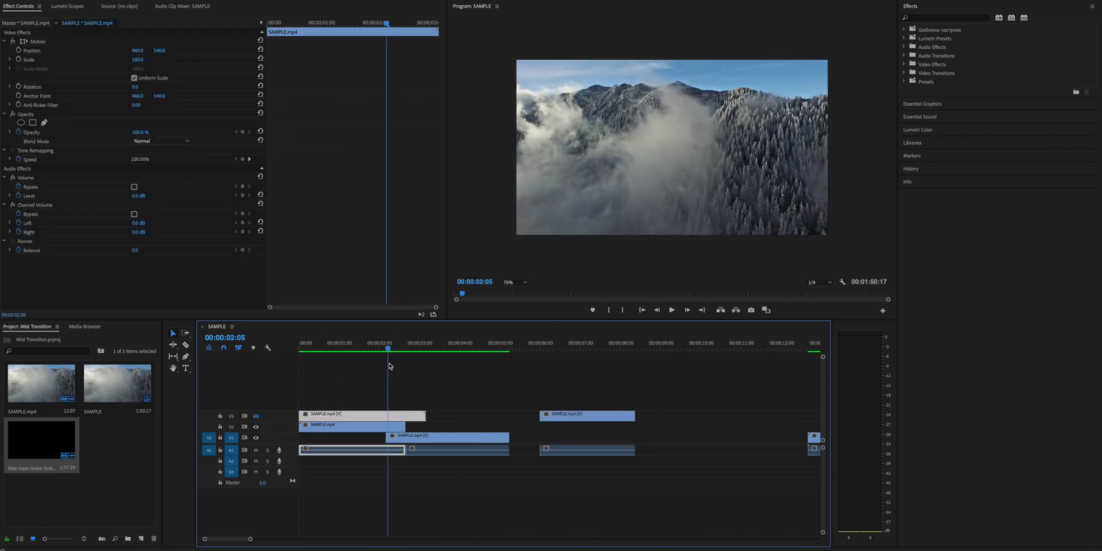
Step through the overlap, mark the mountain clip where the forest clip begins, and place the playhead near the mountain clip's end at 00:00:02:14
left_click(397, 425)
left_click(387, 348)
left_click_drag(387, 348, 388, 347)
left_click(401, 348)
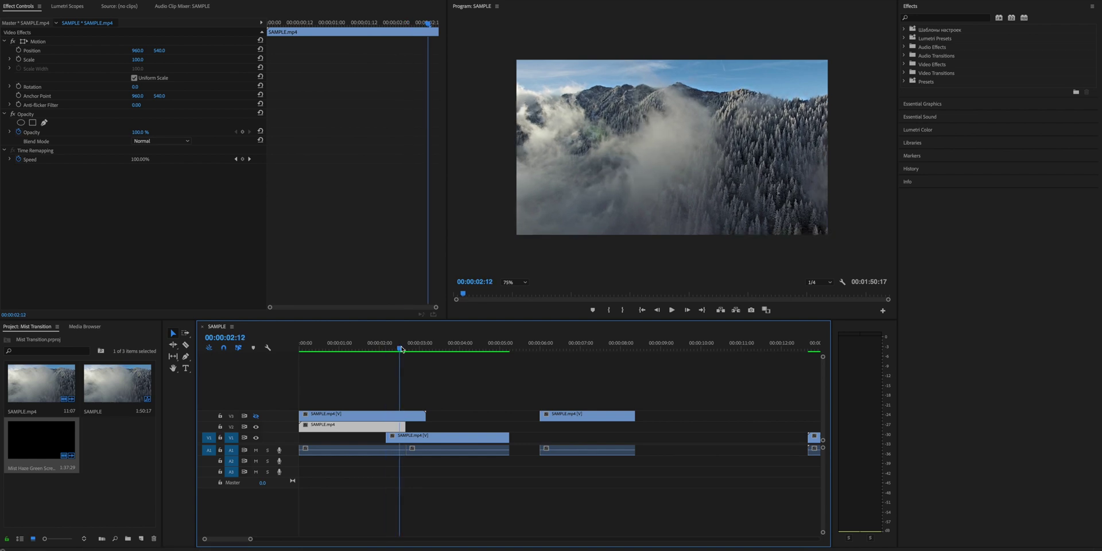
left_click_drag(402, 349, 407, 348)
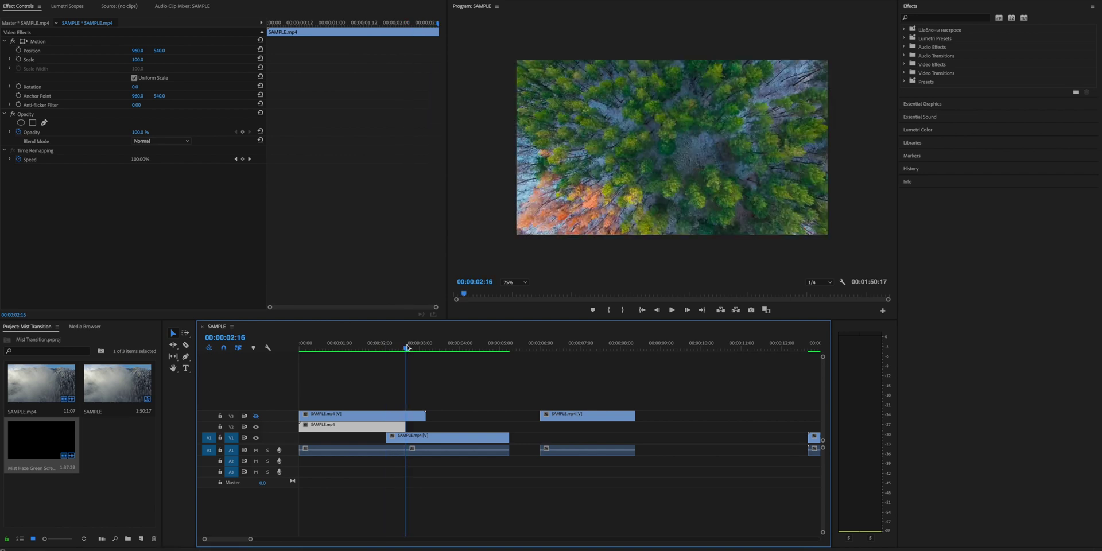
key("Left")
key("Left")
key("Left")
key("Left")
key("Left")
key("Left")
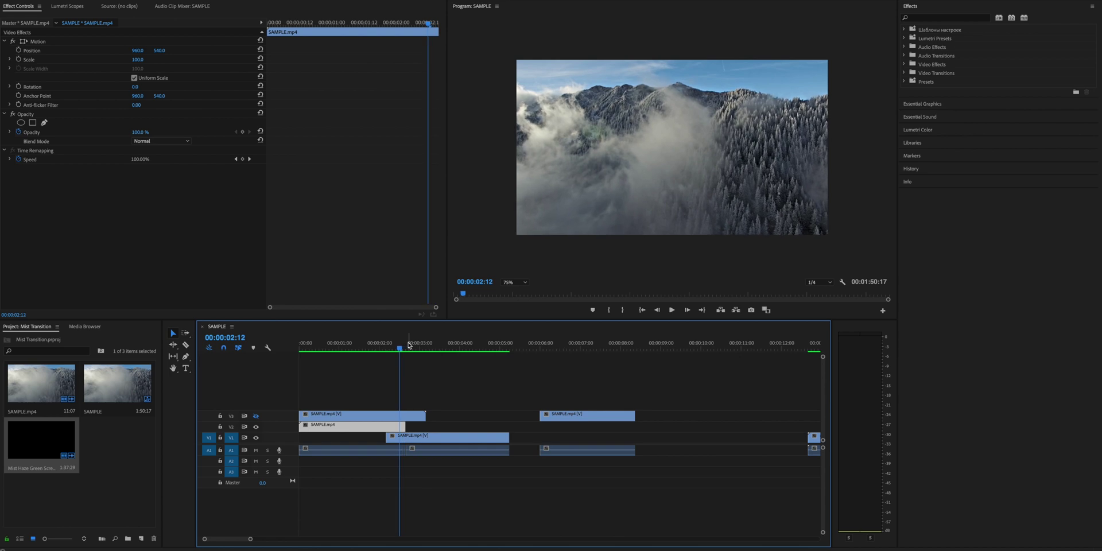
key("Left")
key("Left")
key("Left")
key("Left")
key("Left")
key("Left")
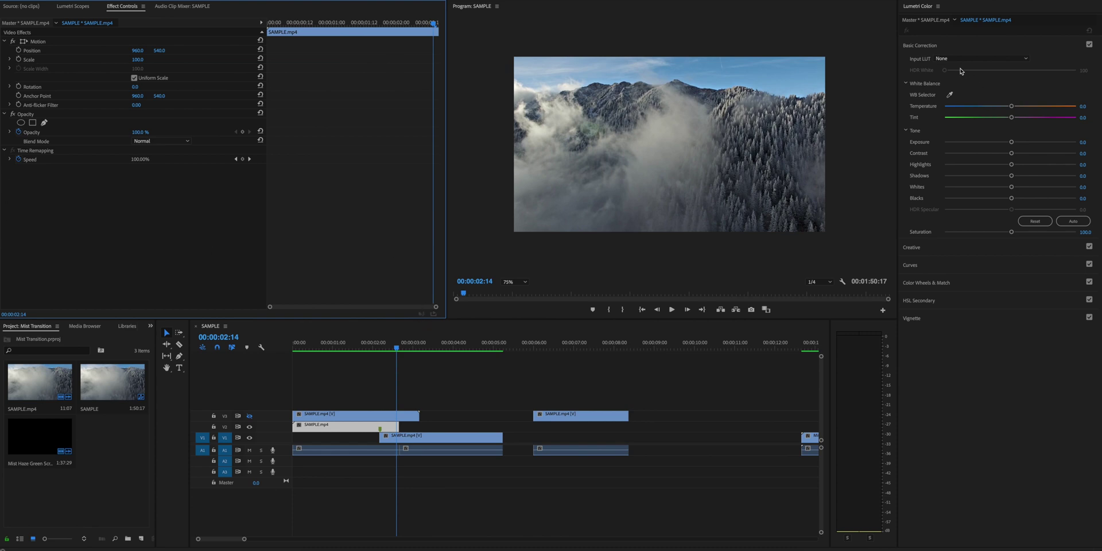
Wash out the mountain clip with Lumetri: Exposure 3.4, Contrast -82.3, Highlights, Shadows and Whites 100, Blacks 80.3, Saturation 97
left_click_drag(1012, 142, 1075, 142)
left_click_drag(1011, 154, 1077, 164)
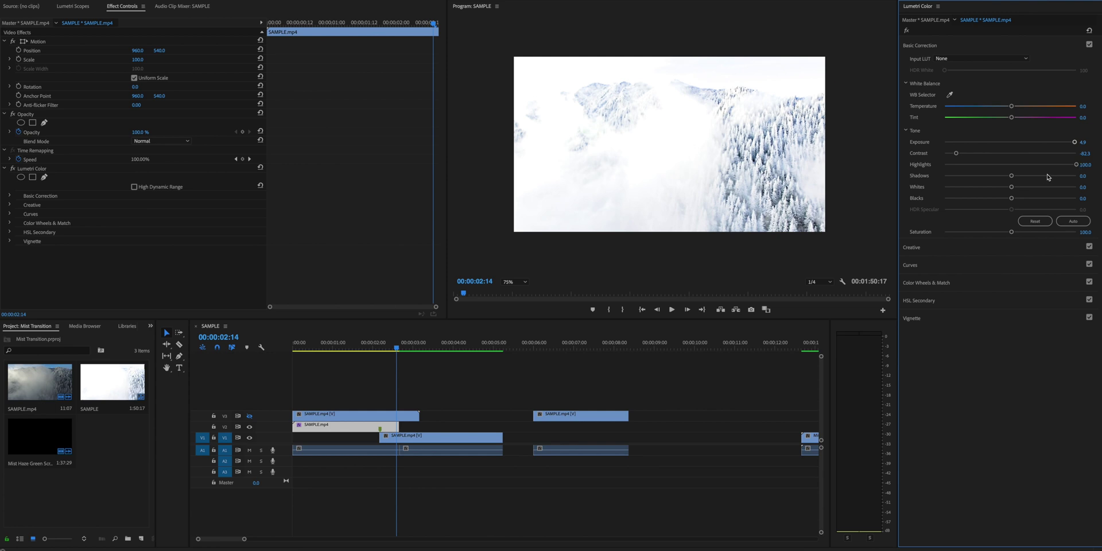
left_click_drag(1075, 142, 1055, 142)
left_click_drag(1011, 176, 1077, 186)
left_click_drag(1011, 198, 1063, 198)
left_click_drag(1011, 232, 1008, 233)
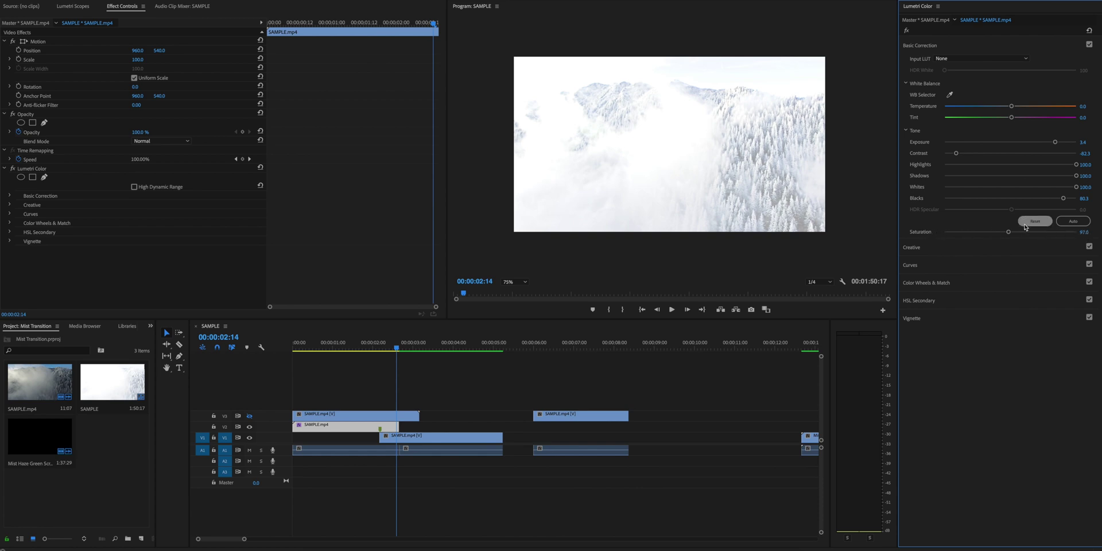
Enable keyframing for Lumetri Exposure, Contrast, Highlights, Shadows, Whites and Blacks on the mountain clip at 00:00:02:14
left_click(396, 427)
left_click(391, 429)
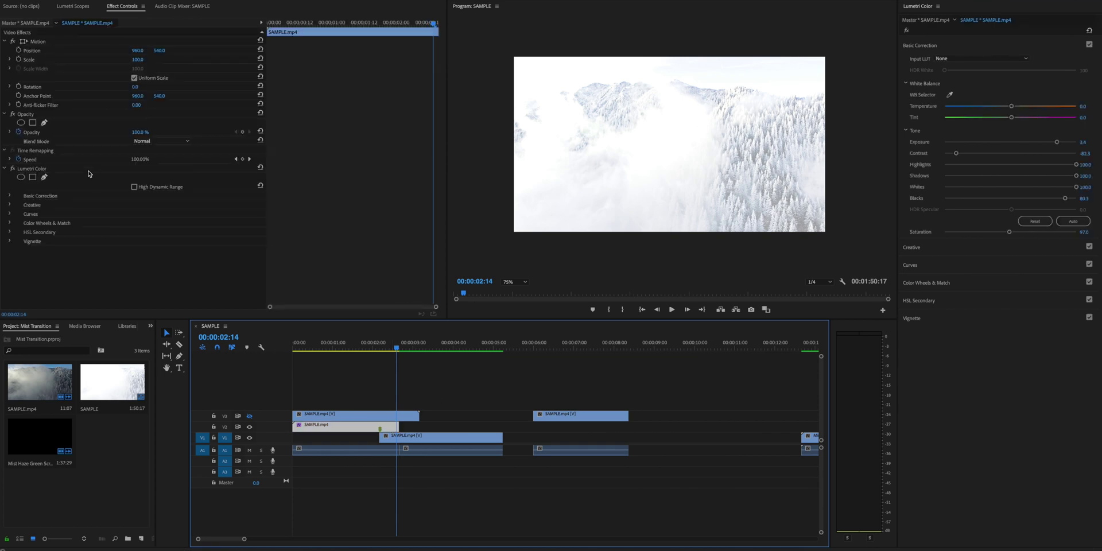
left_click(8, 196)
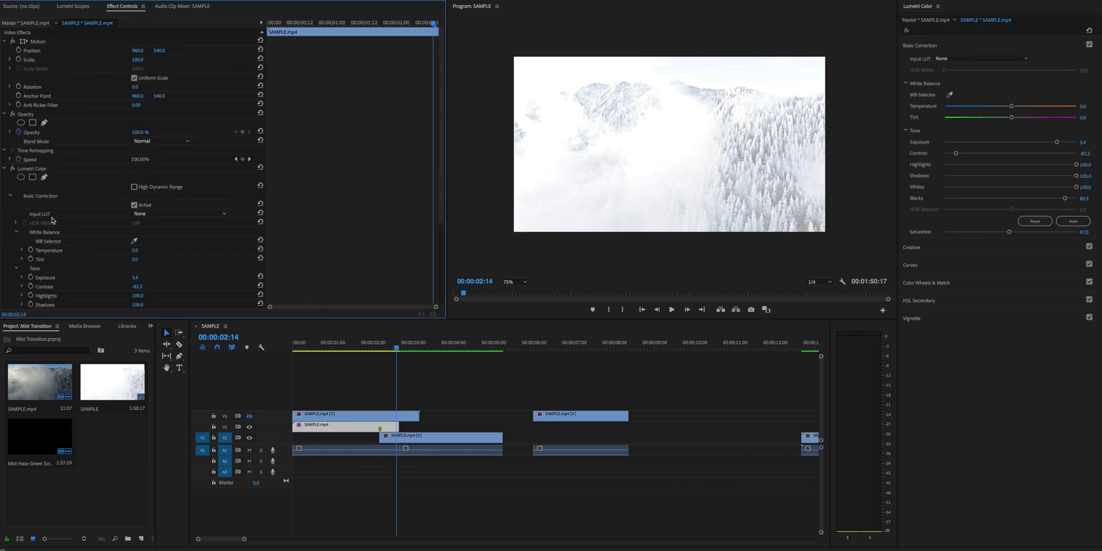
scroll(29, 212, "down", 3)
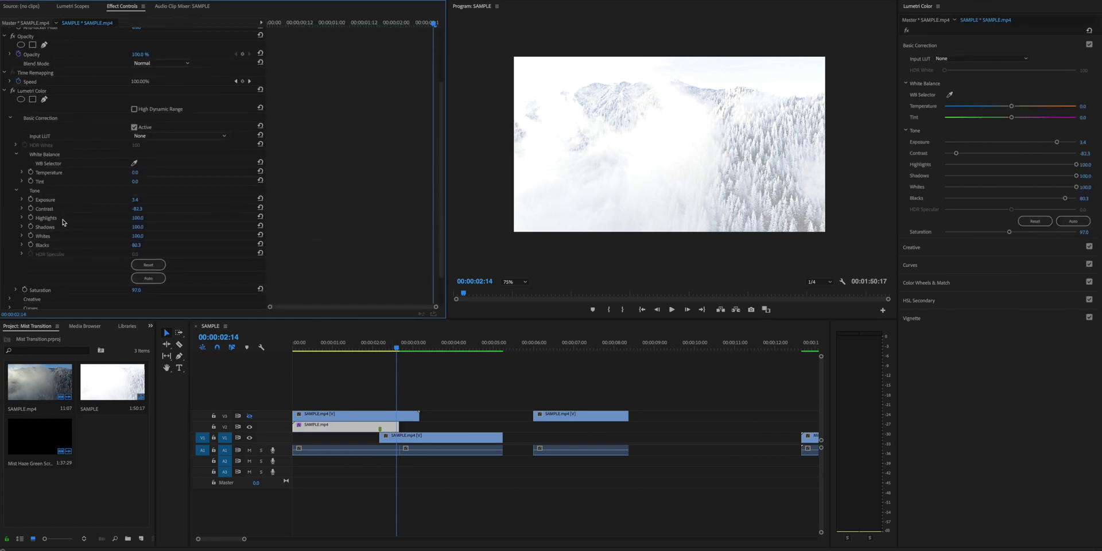
left_click(30, 200)
left_click(30, 208)
left_click(30, 217)
left_click(30, 226)
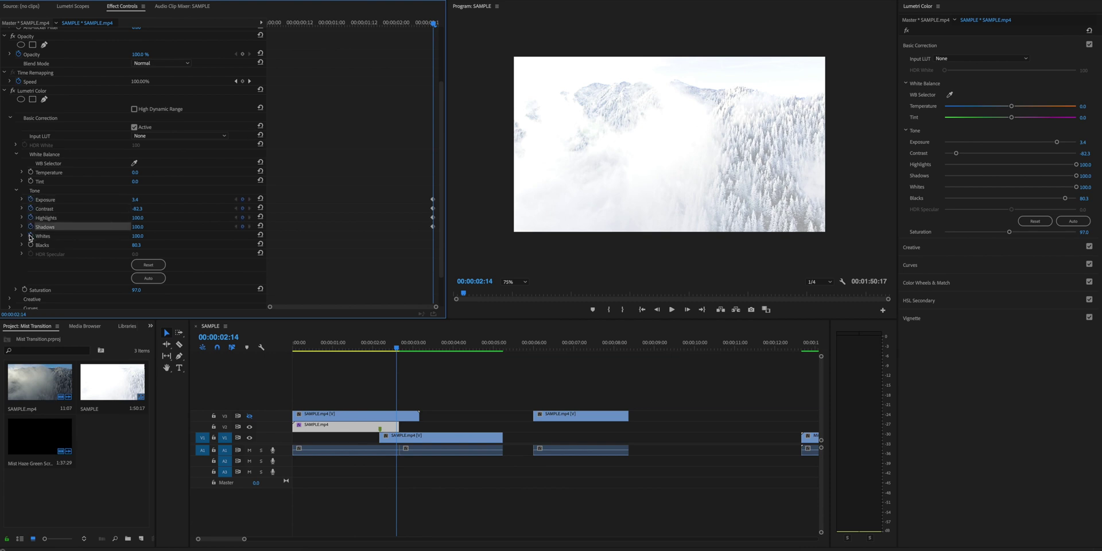
left_click(30, 236)
left_click(31, 245)
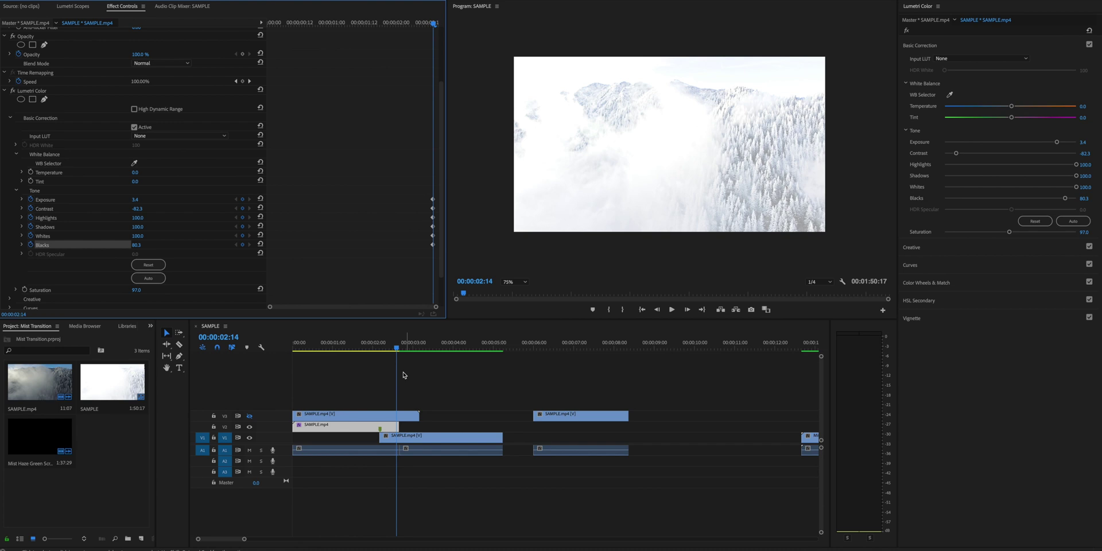
Keyframe the mountain clip's Exposure, Contrast and Highlights to 0 at the 00:00:02:04 marker
left_click(381, 347)
left_click_drag(381, 361, 379, 362)
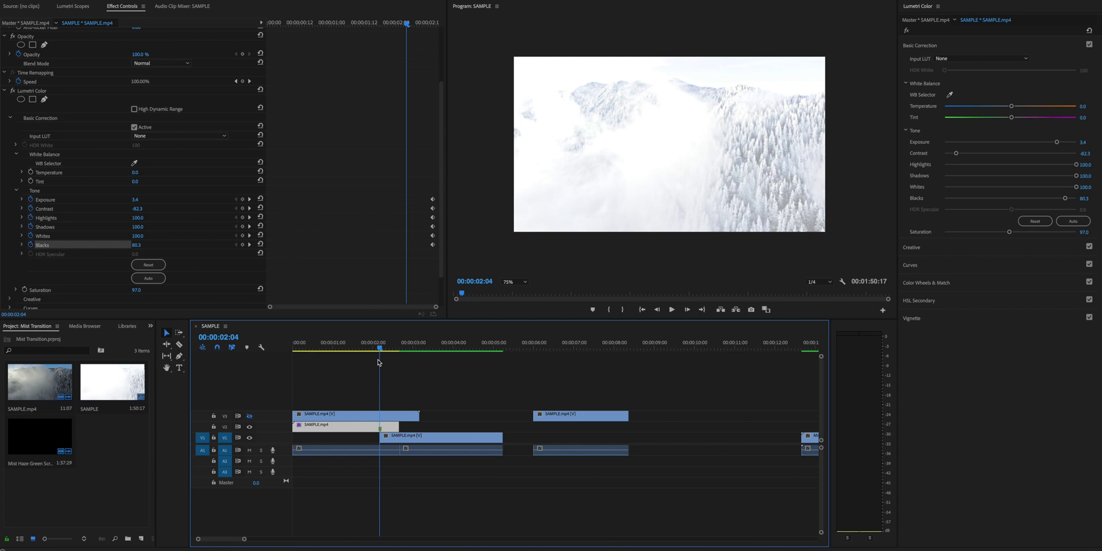
left_click(135, 199)
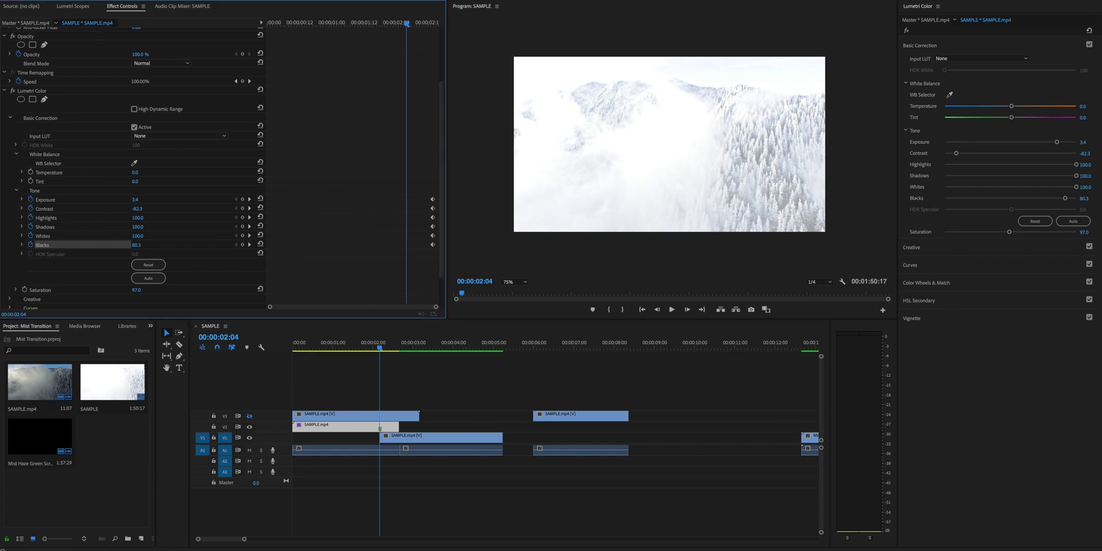
type("0")
key("Return")
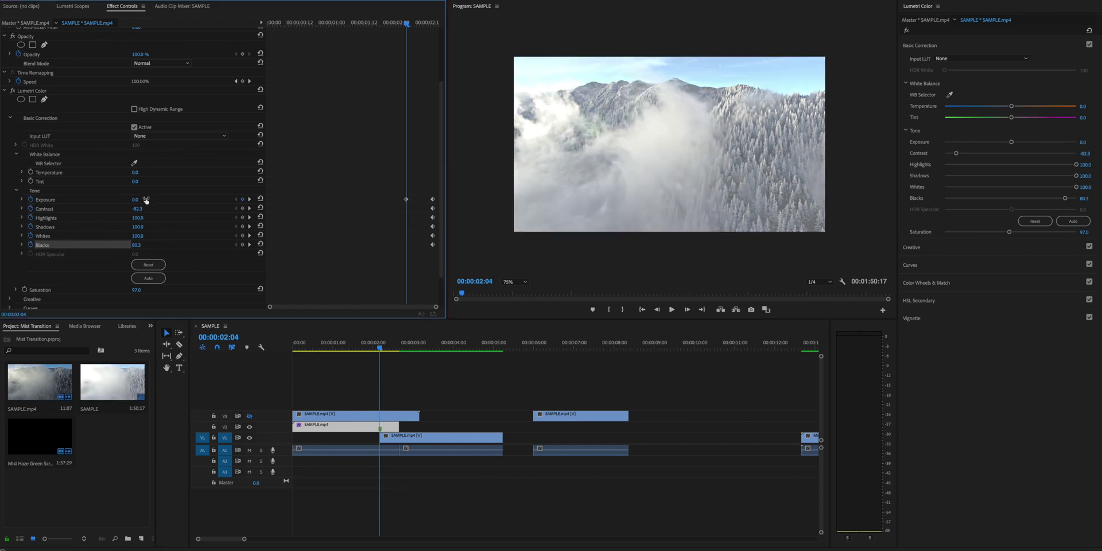
left_click(136, 209)
type("0")
key("Return")
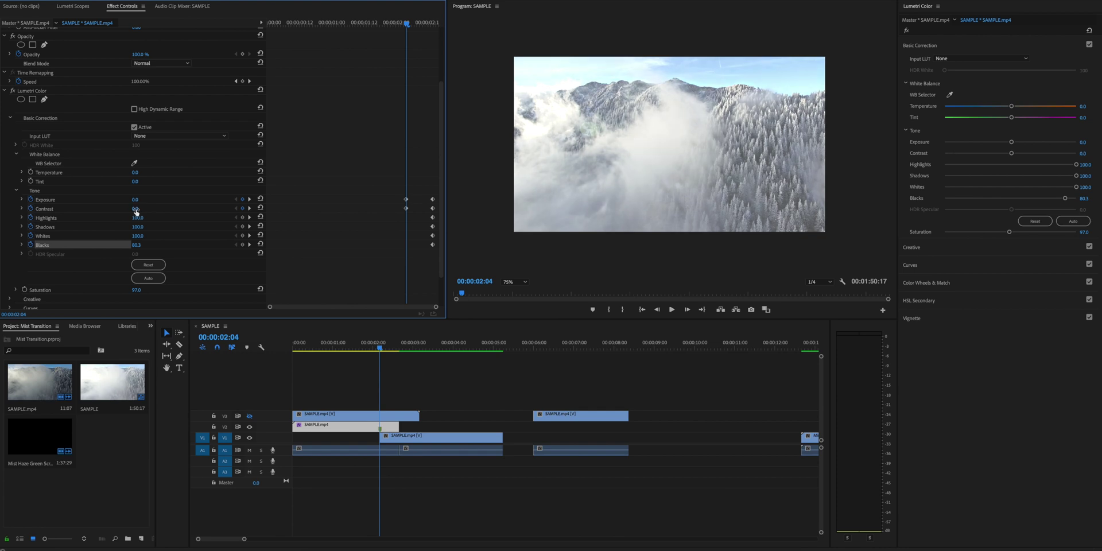
left_click(138, 217)
type("0")
key("Return")
Keyframe Shadows, Whites and Blacks to 0 at 00:00:02:04, and shift the washed-out keyframes to the mountain clip's end
left_click(142, 226)
type("0")
key("Return")
left_click(138, 235)
type("0")
key("Return")
left_click(138, 244)
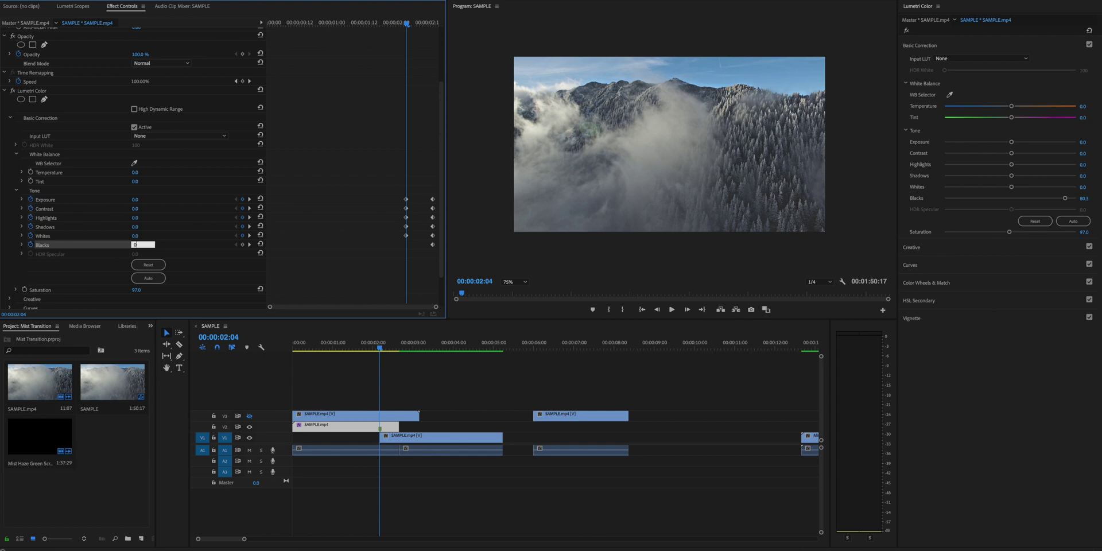
key("Return")
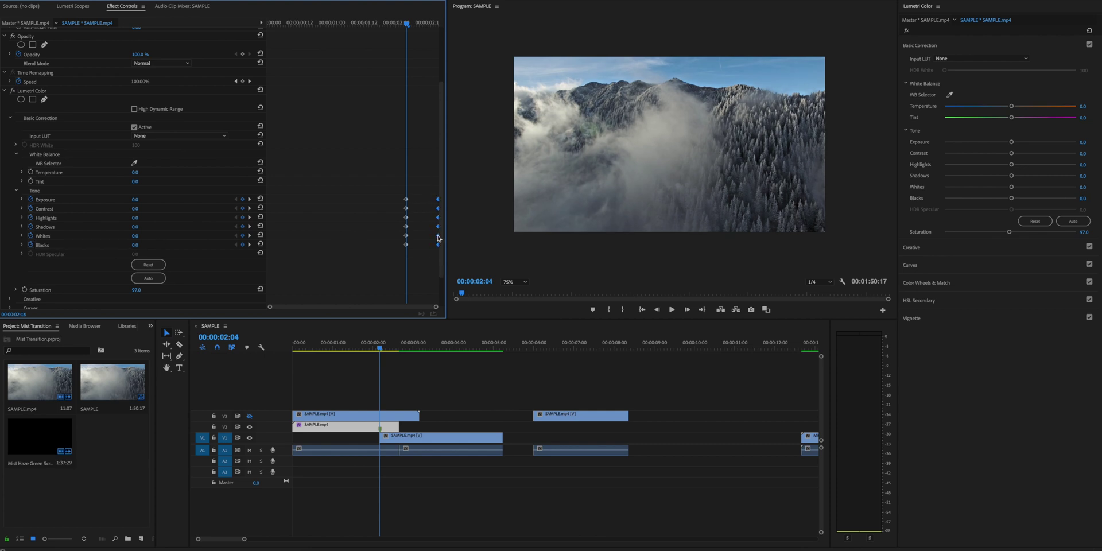
Play back and scrub the brightening of the mountain clip into the forest clip
left_click(381, 352)
key("space")
key("space")
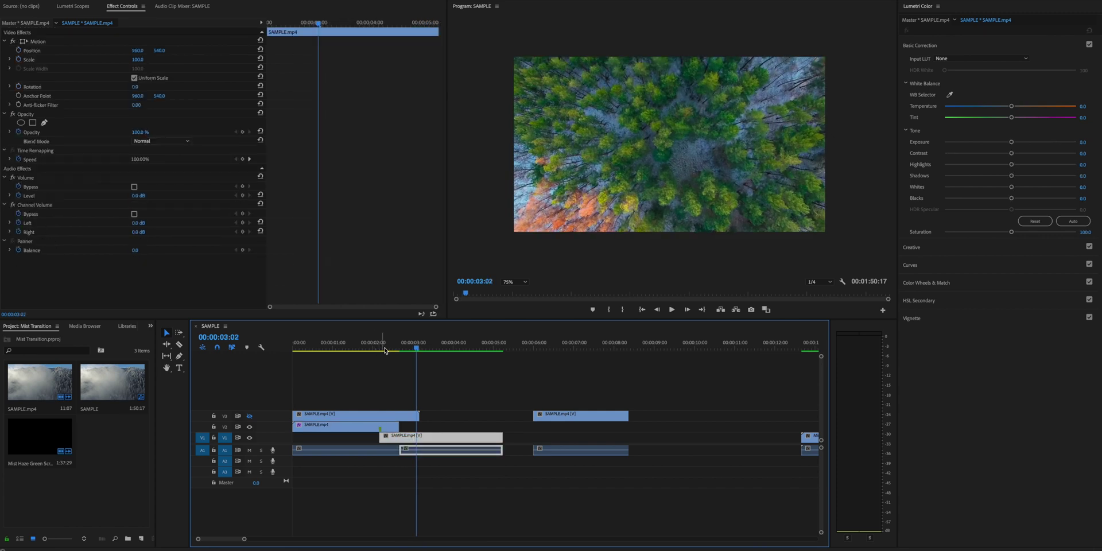
left_click(383, 349)
left_click_drag(385, 350, 364, 349)
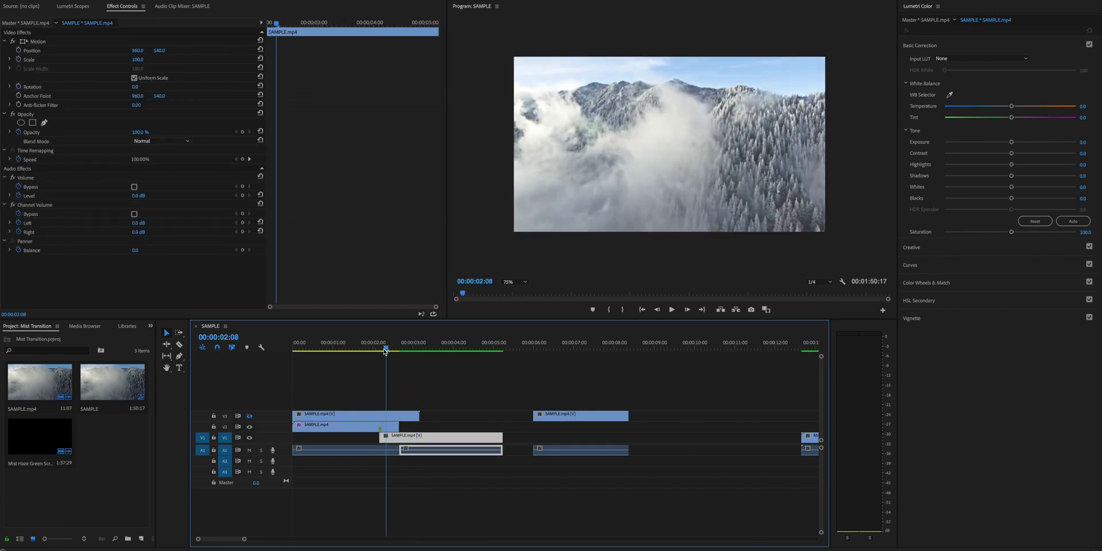
Set the V3 smoke clip's blend mode to Screen, turn V3's track output back on, and scrub through the smoke over the mountain
left_click(376, 412)
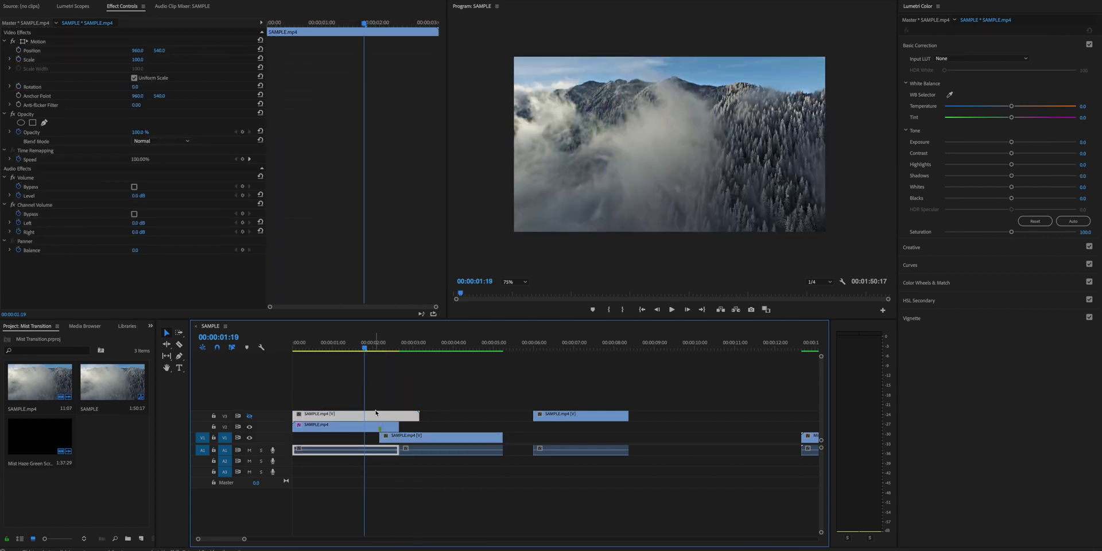
left_click(185, 143)
left_click(149, 229)
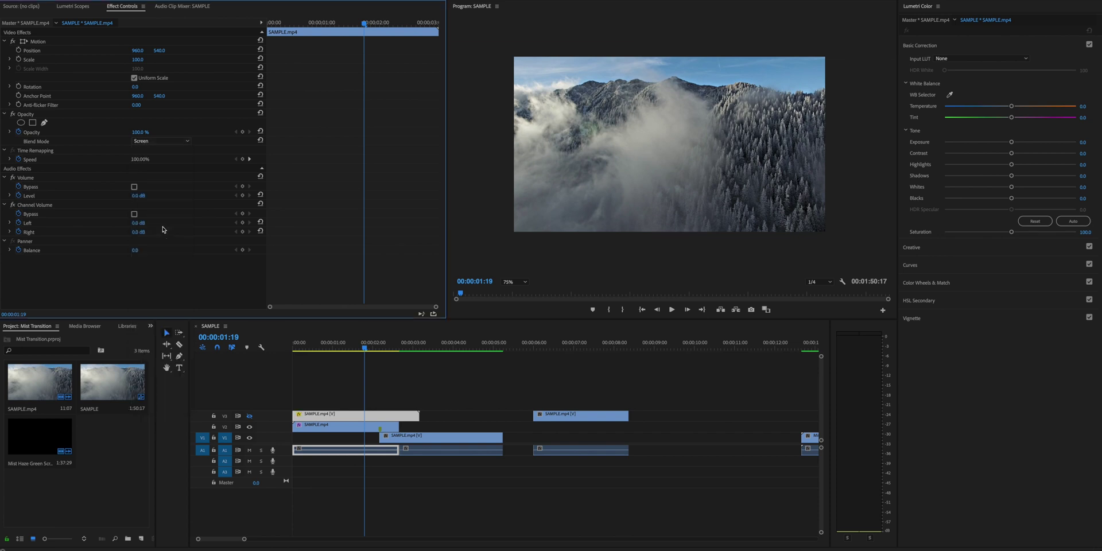
mouse_move(362, 353)
left_mouse_down()
mouse_move(338, 351)
mouse_move(351, 359)
left_mouse_up()
left_click(250, 415)
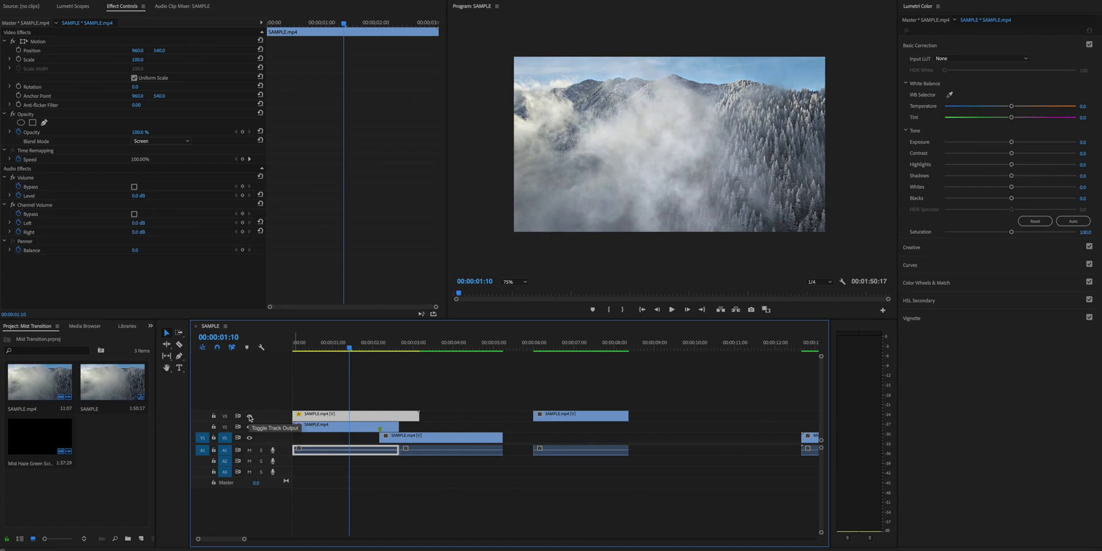
mouse_move(353, 348)
left_mouse_down()
mouse_move(322, 353)
mouse_move(369, 354)
left_mouse_up()
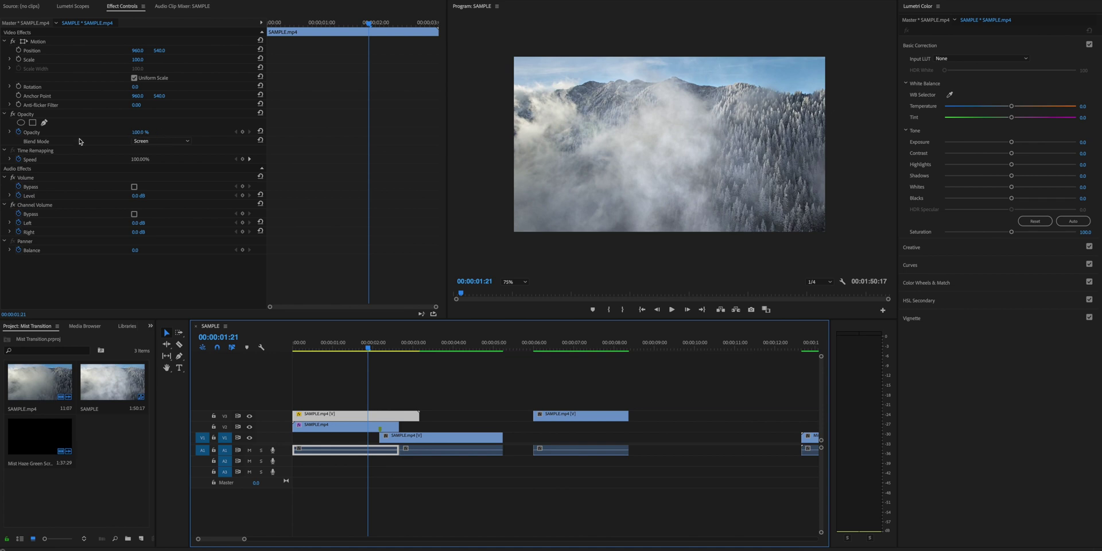
Disable opacity keyframing on the V3 smoke clip, strongly lower its opacity, and play back the transition from near the start
left_click(20, 133)
left_click_drag(140, 133, 95, 132)
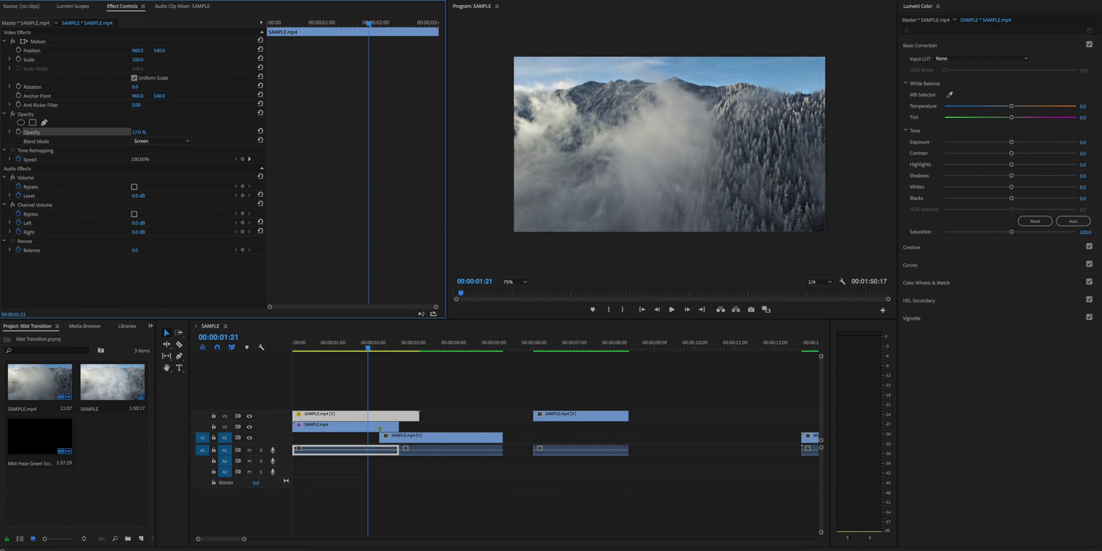
left_click(320, 347)
key("space")
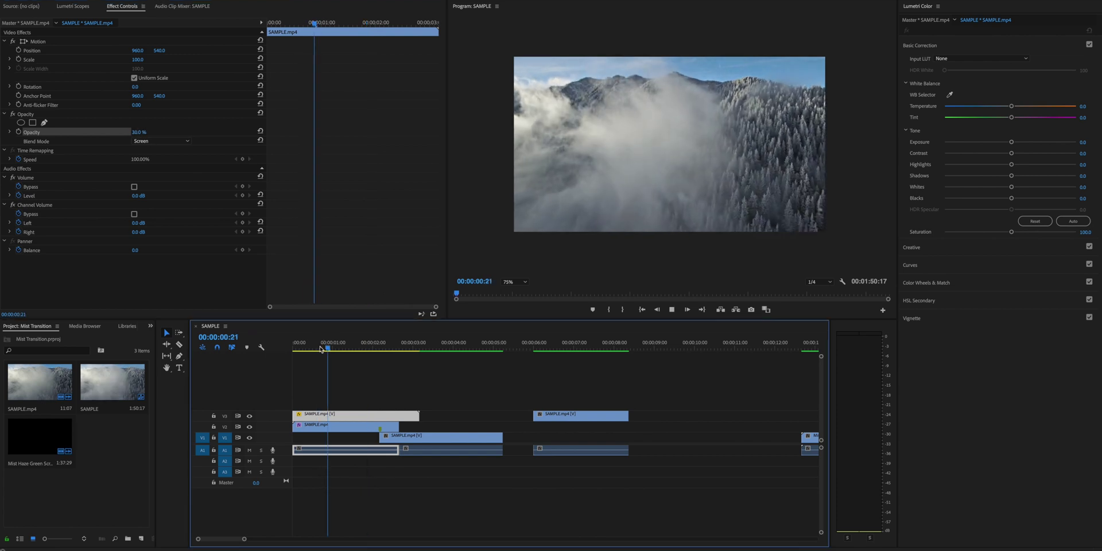
Stop playback, toggle V3's track output off and on to compare the smoke, and scrub to 00:00:02:05
key("space")
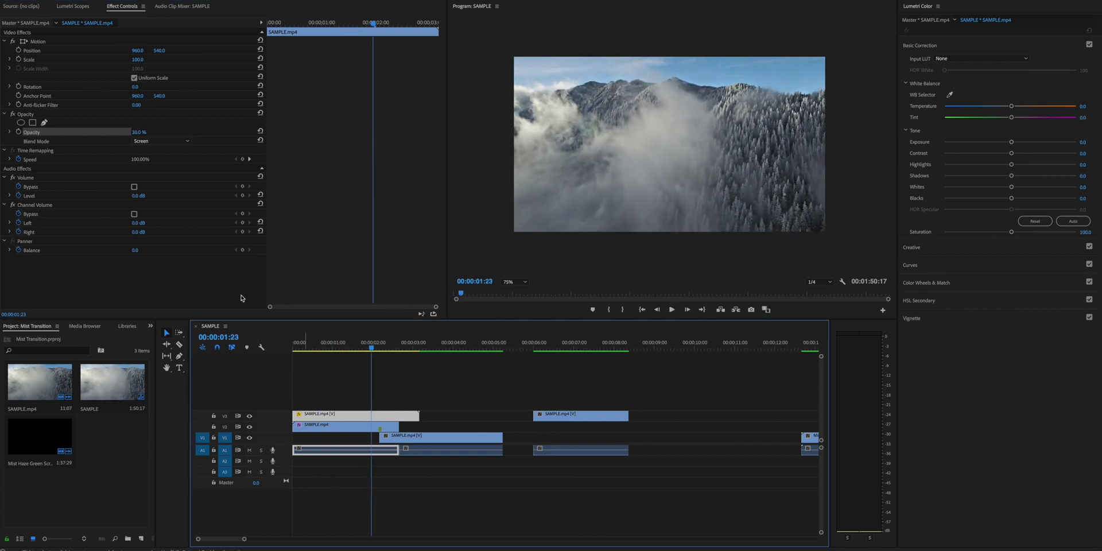
left_click(249, 418)
left_click(249, 417)
left_click_drag(374, 348, 382, 348)
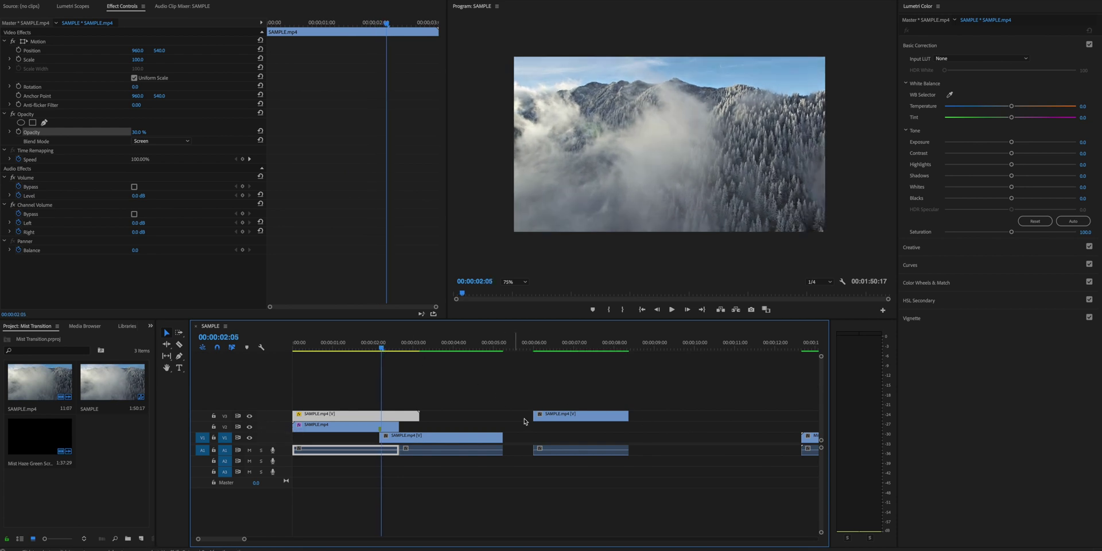
Move the second smoke clip onto a new V4 track, starting where the forest clip begins
left_click(550, 417)
left_click(544, 343)
left_click_drag(563, 415, 384, 405)
left_click(391, 349)
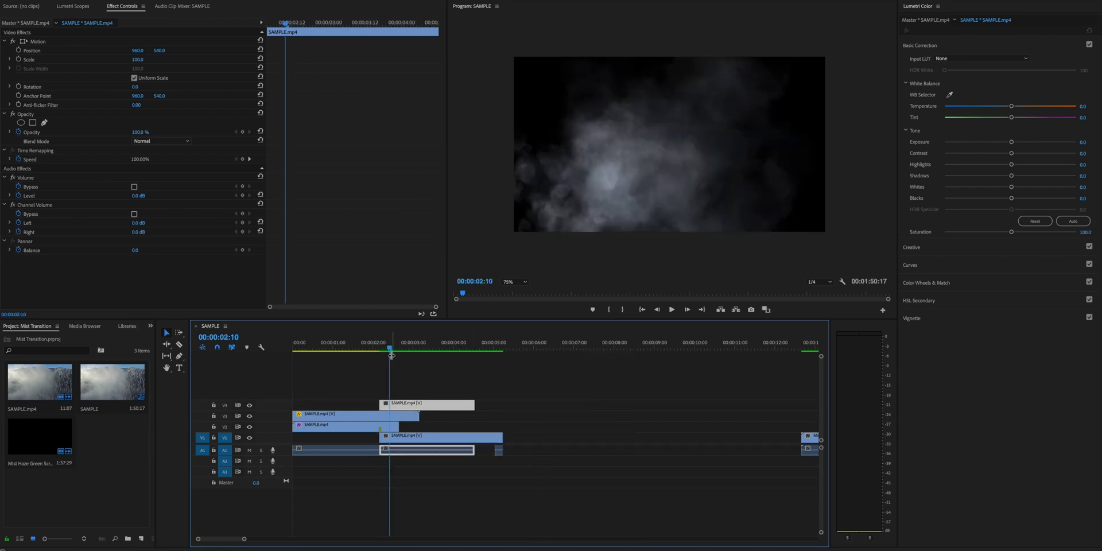
Set the V4 smoke clip's blend mode to Screen, disable its opacity keyframing, and scrub to 00:00:03:10
left_click(155, 141)
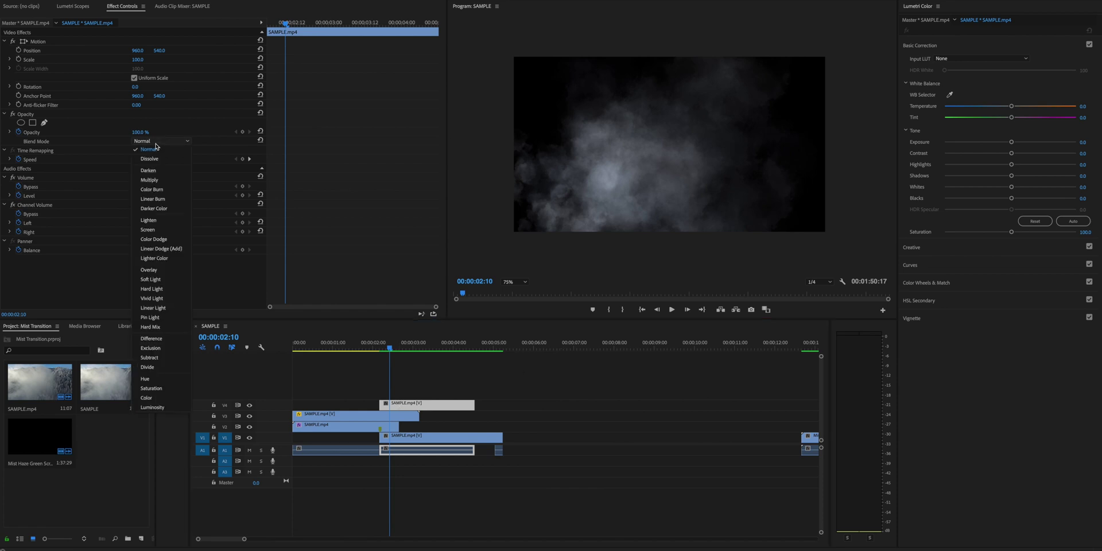
left_click(149, 230)
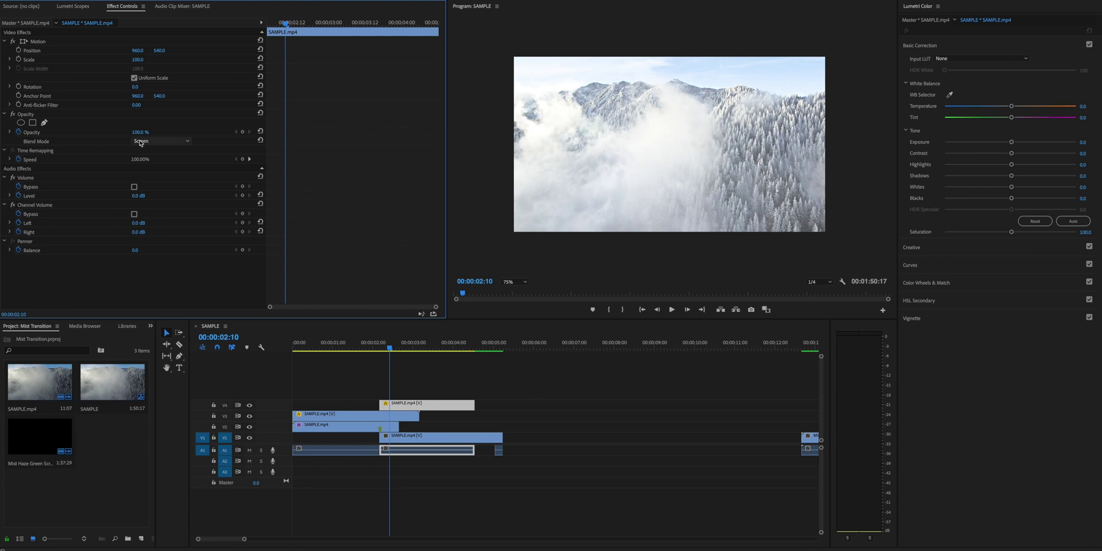
left_click(18, 132)
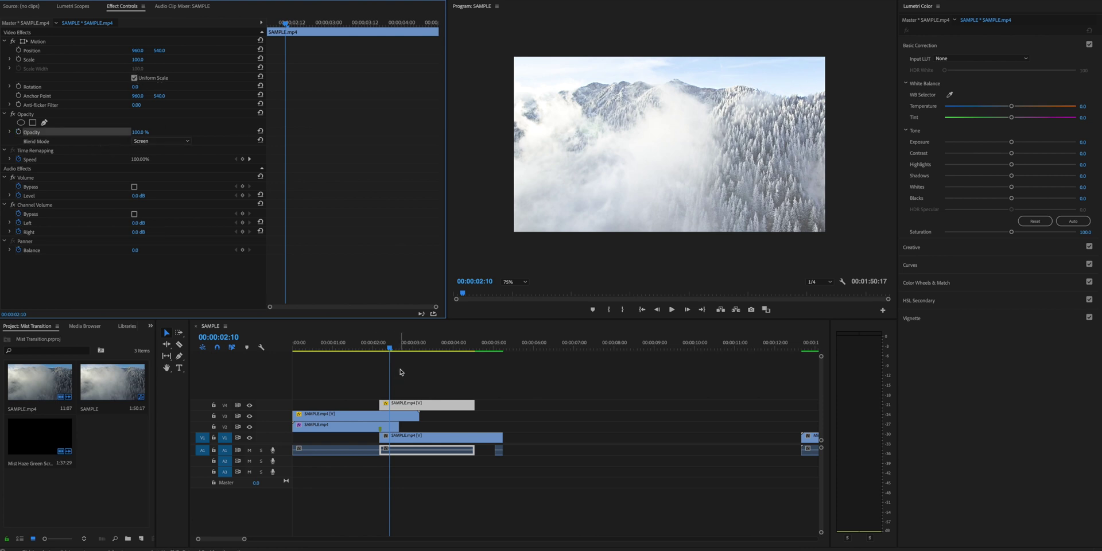
left_click_drag(409, 352, 432, 351)
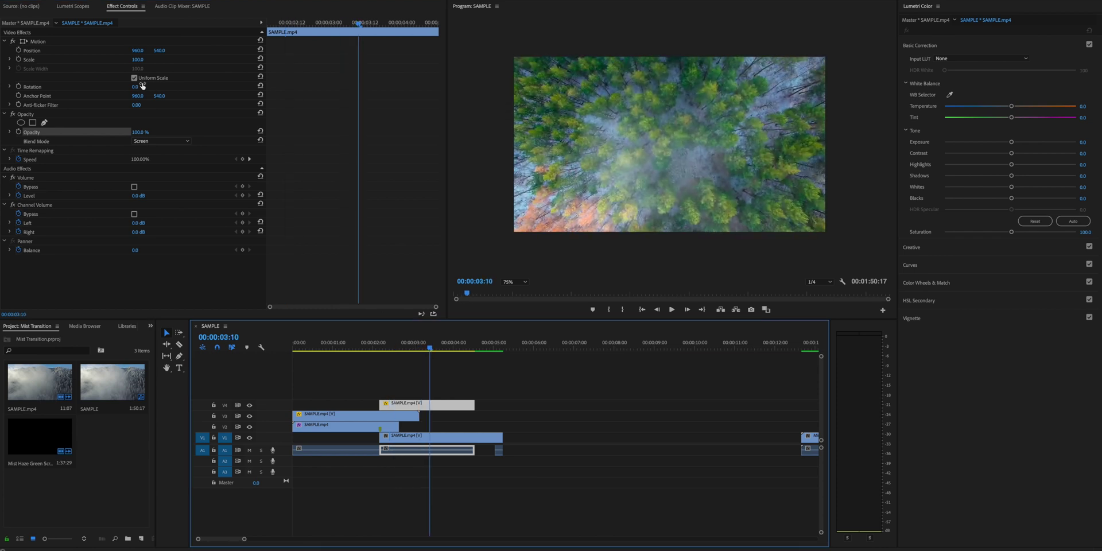
Scale the V4 smoke clip up past the frame edges and reposition it over the forest
left_click(563, 111)
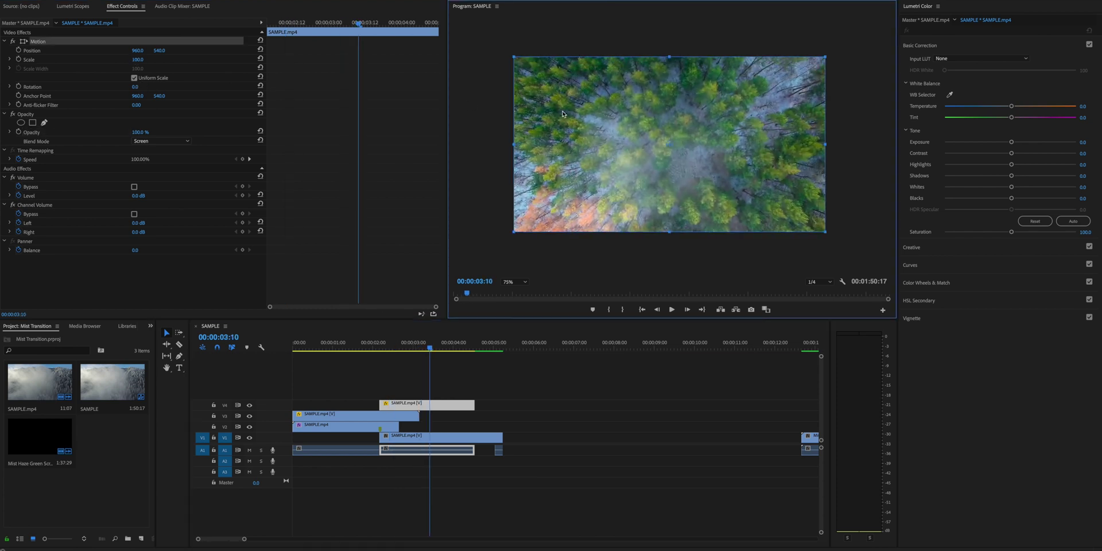
left_click_drag(512, 232, 481, 251)
left_click_drag(579, 210, 548, 202)
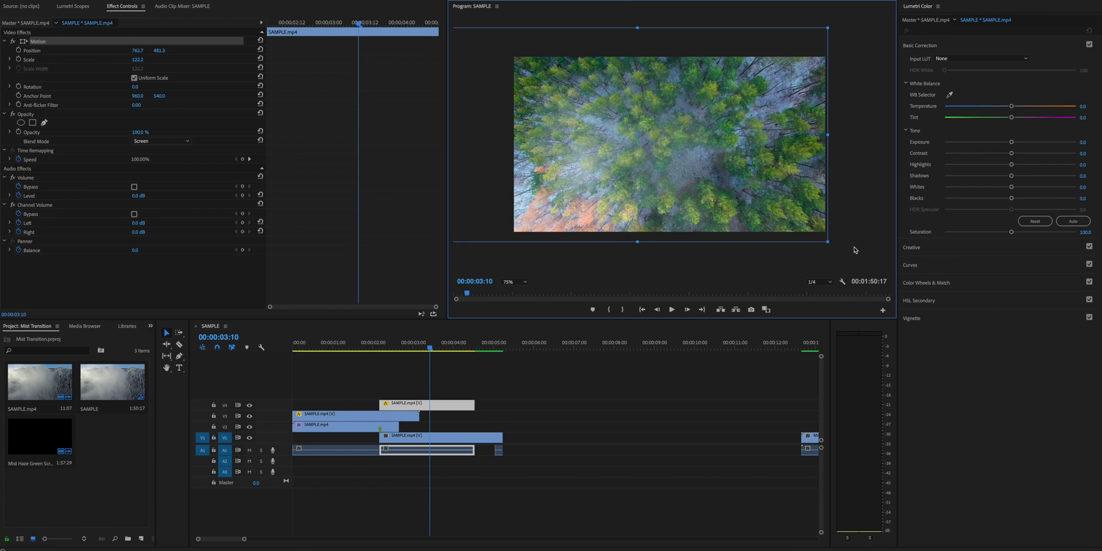
left_click_drag(827, 244, 848, 253)
left_click_drag(747, 198, 742, 201)
Play back the transition with both smoke layers from around the end of the mountain clip
left_click(385, 186)
left_click(362, 348)
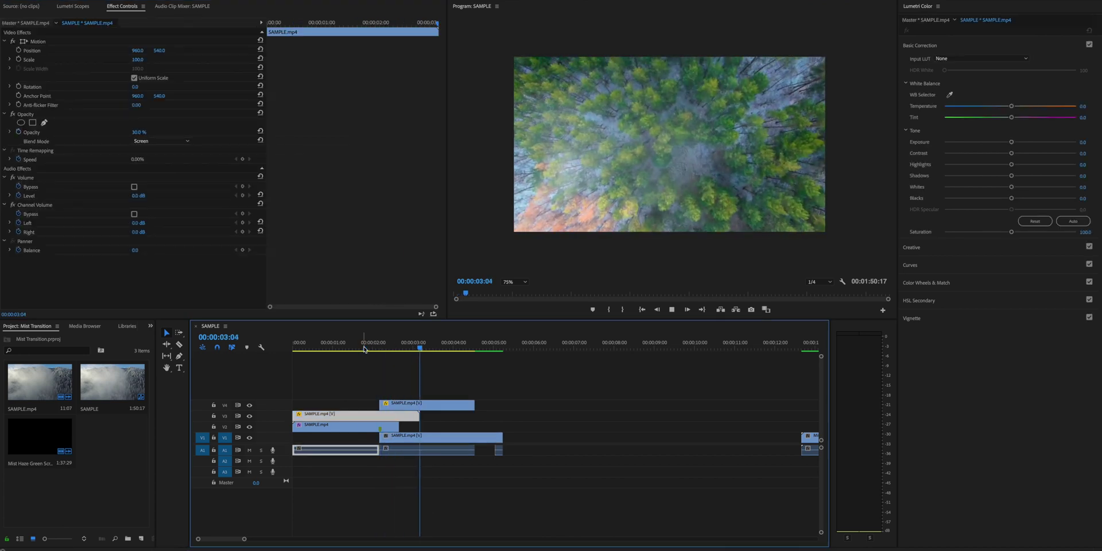
key("space")
key("space")
key("space")
Select the V2 mountain clip and examine its brightening frame by frame up to 00:00:02:14
left_click(395, 437)
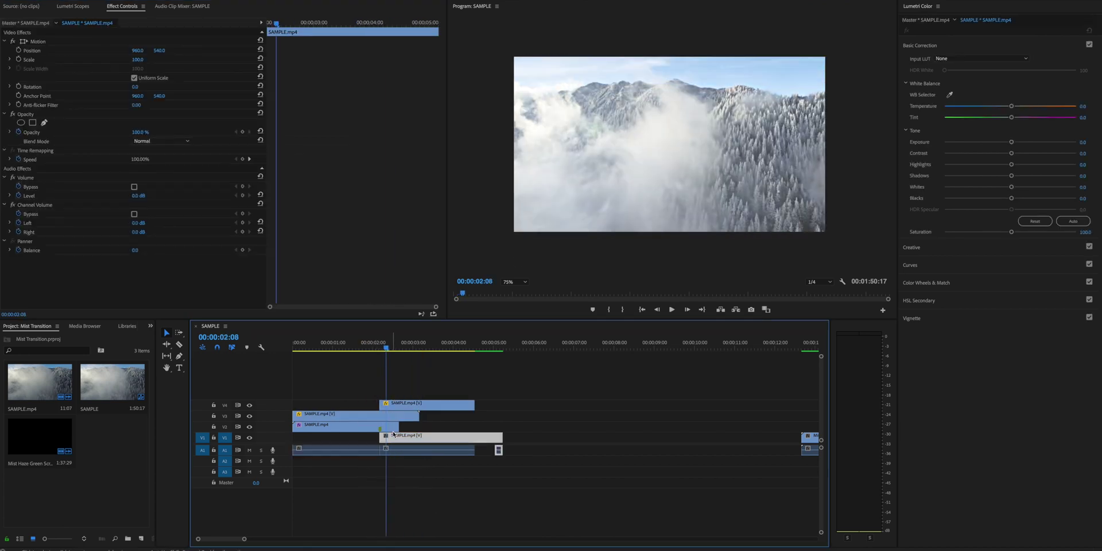
left_click(394, 428)
left_click(392, 426)
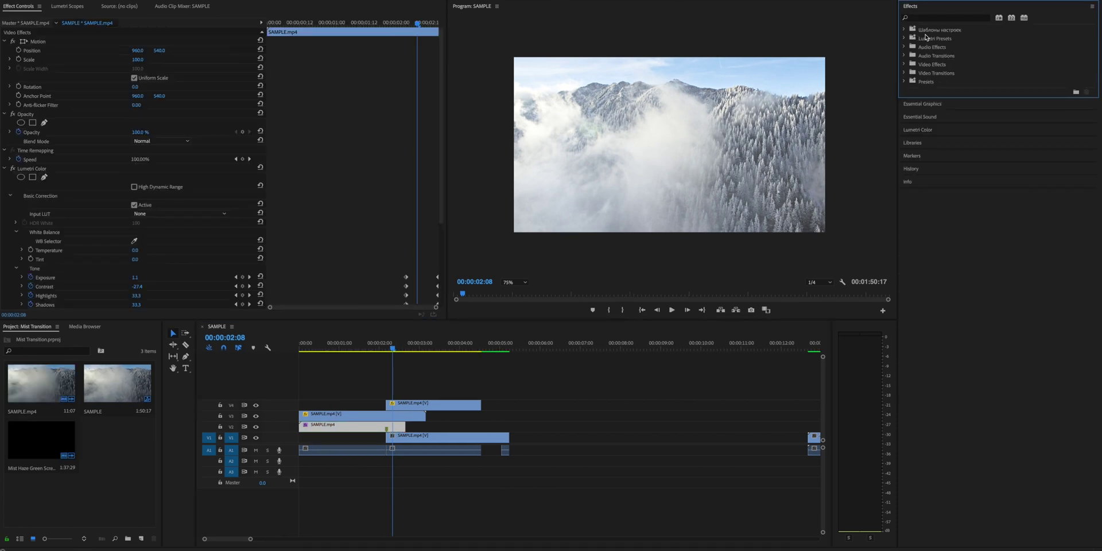
left_click(399, 428)
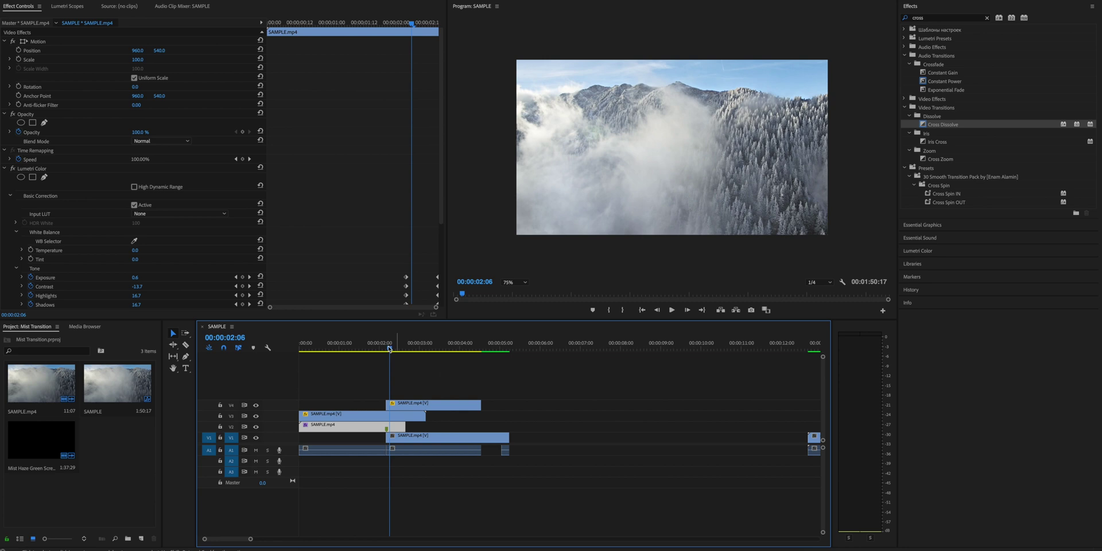
key("Right")
key("Right")
key("Right")
key("Right")
key("Right")
key("Right")
key("Right")
key("Right")
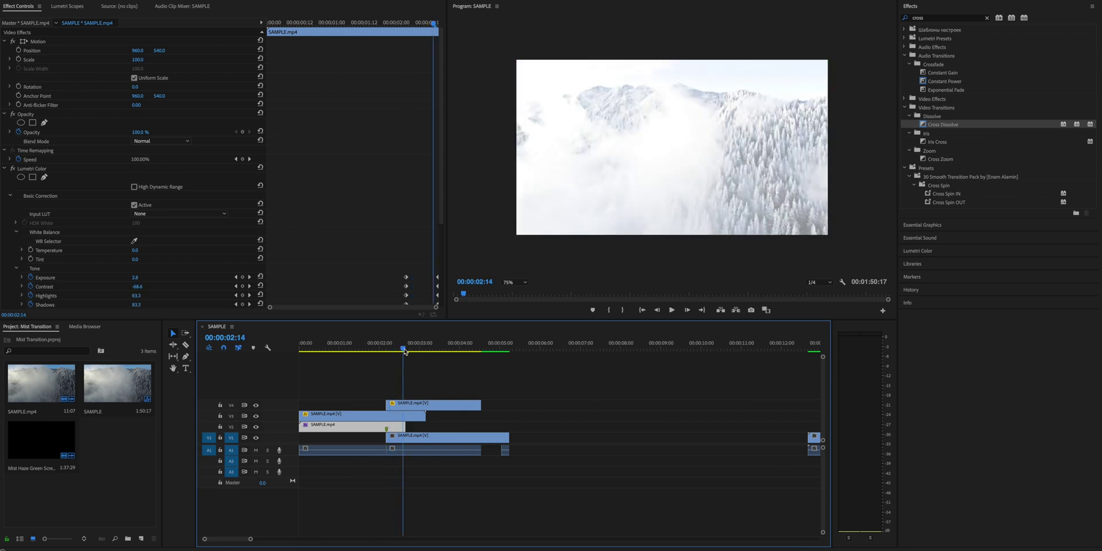
Enable opacity keyframing on the V2 mountain clip with a 100% keyframe at 00:00:02:06
left_click_drag(397, 352, 390, 350)
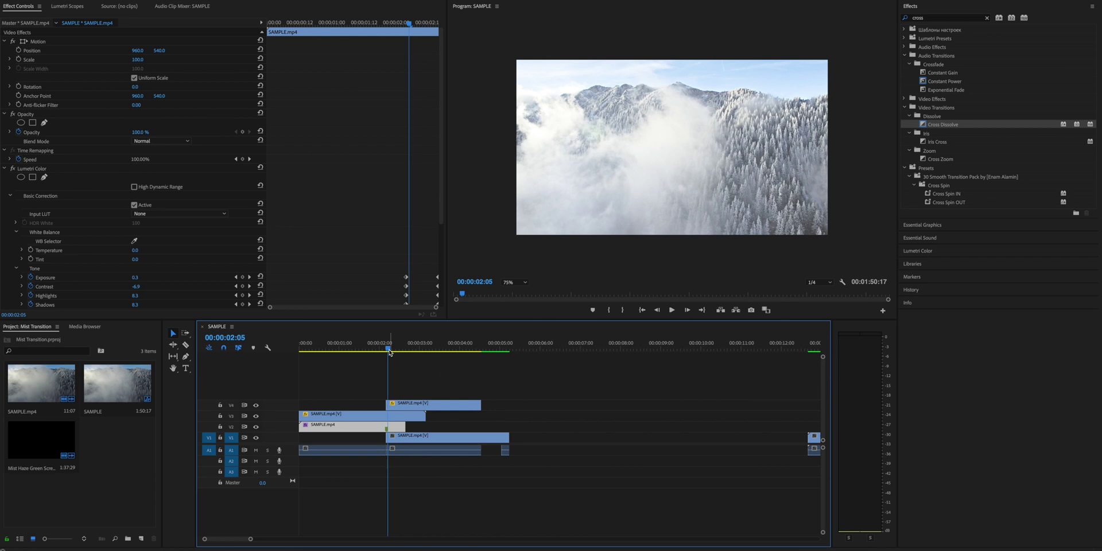
key("Right")
key("Left")
key("Left")
key("Right")
key("Right")
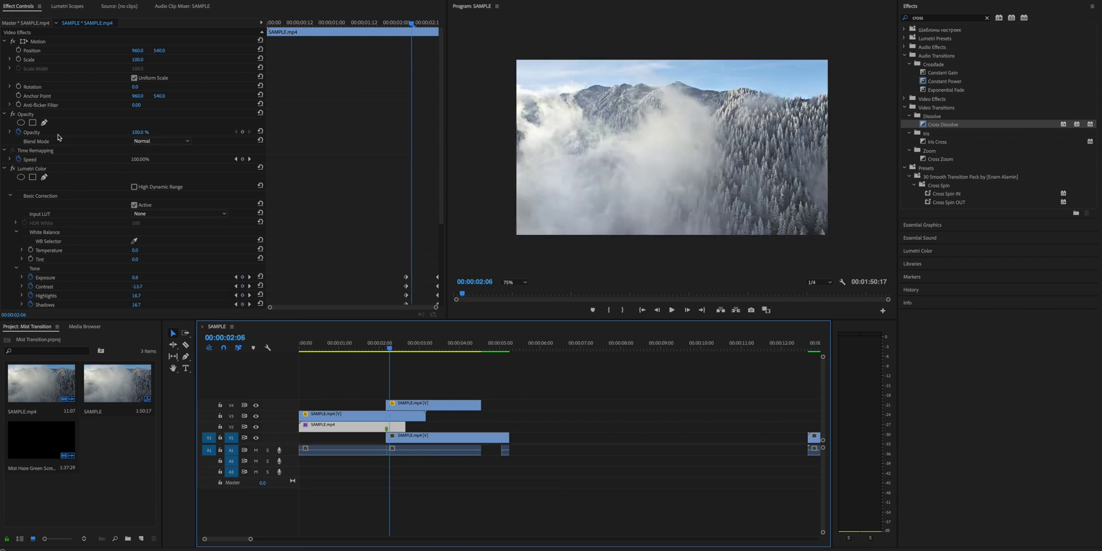
left_click(19, 134)
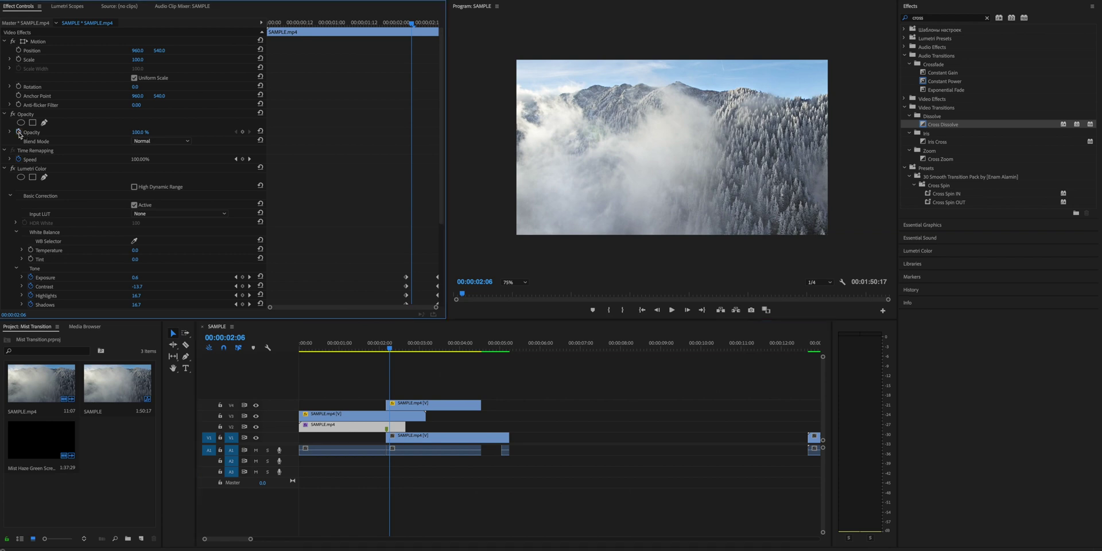
left_click(28, 132)
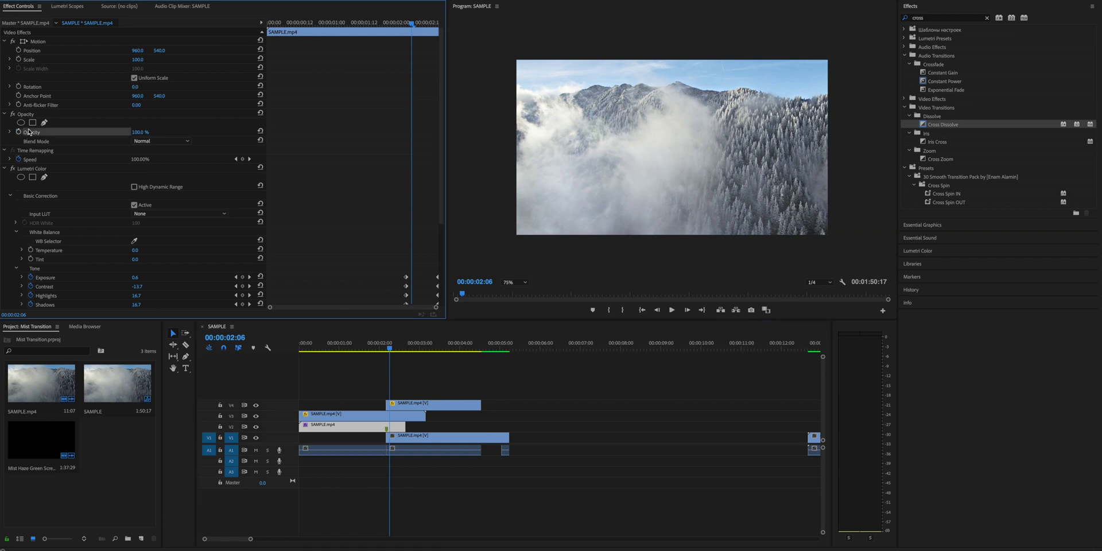
Keyframe the mountain clip's opacity to 0% at 00:00:02:14 and play back the dissolve into the forest
left_click_drag(395, 350, 404, 351)
key("Left")
left_click(140, 132)
type("0")
key("Return")
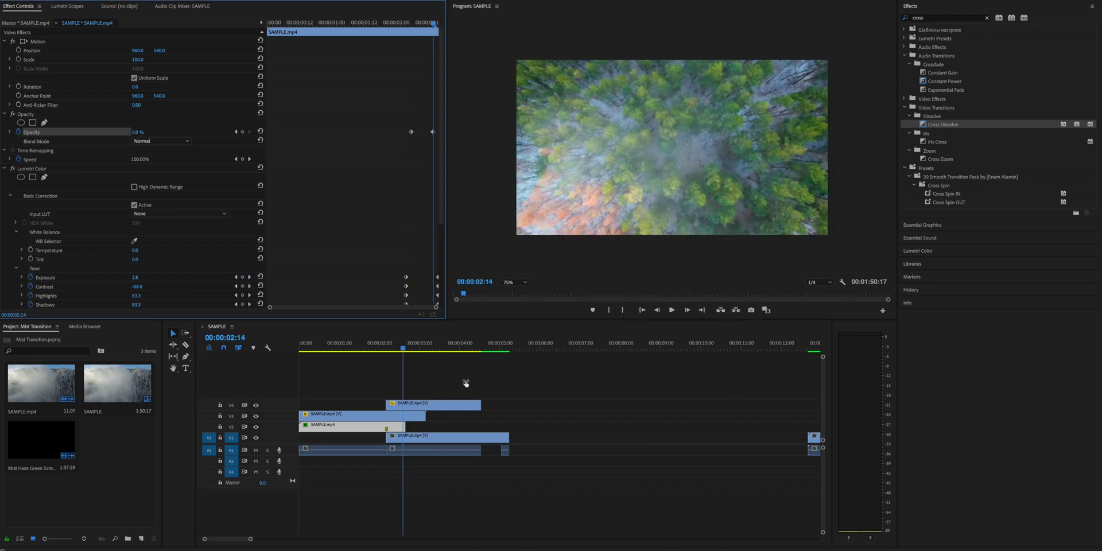
left_click(381, 344)
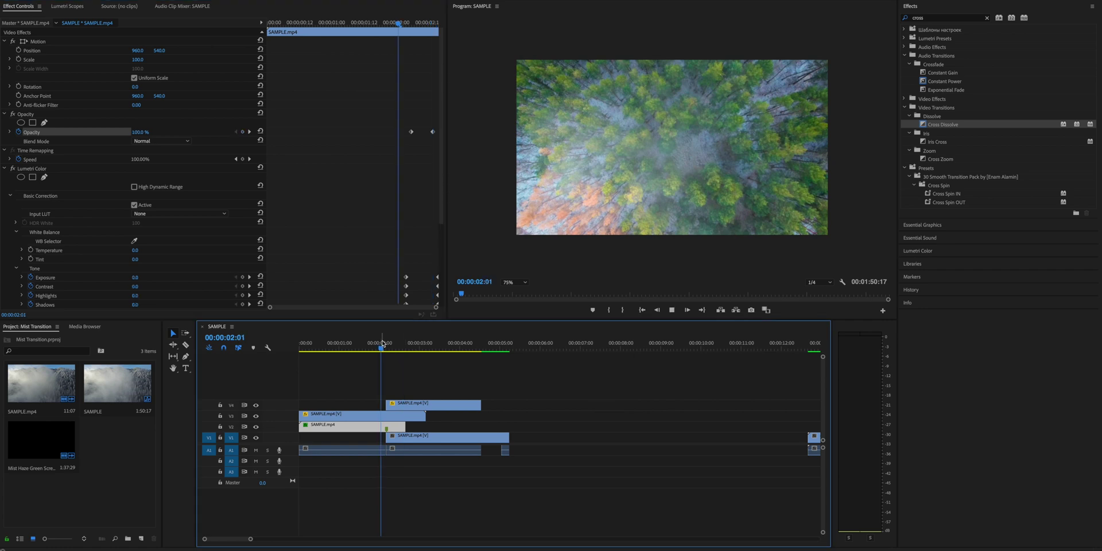
key("space")
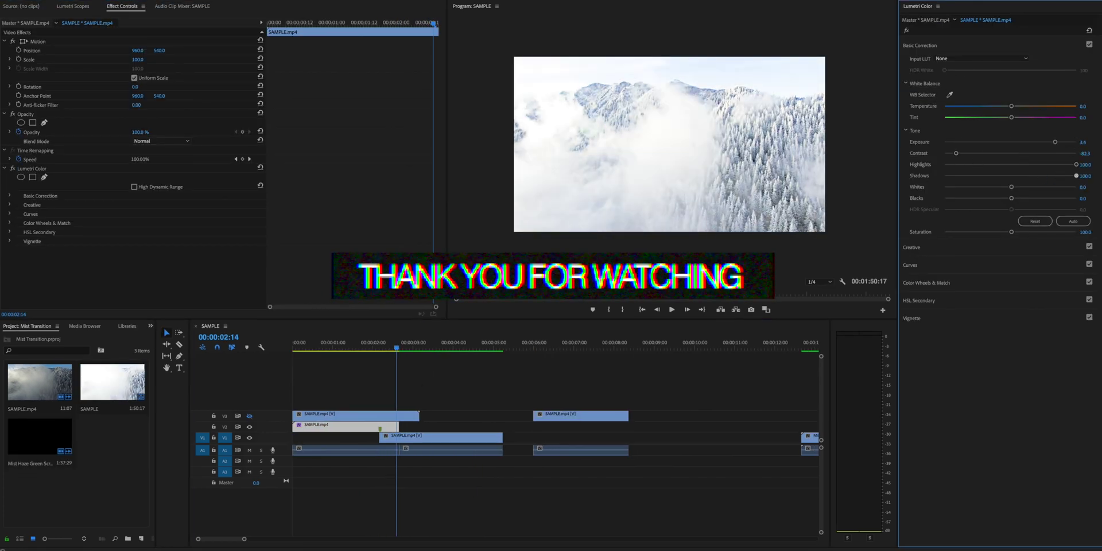
Raise the mountain clip's Whites to 100 and strongly raise Blacks, and enable keyframing for all Basic Correction tone values
left_click_drag(1011, 198, 1063, 199)
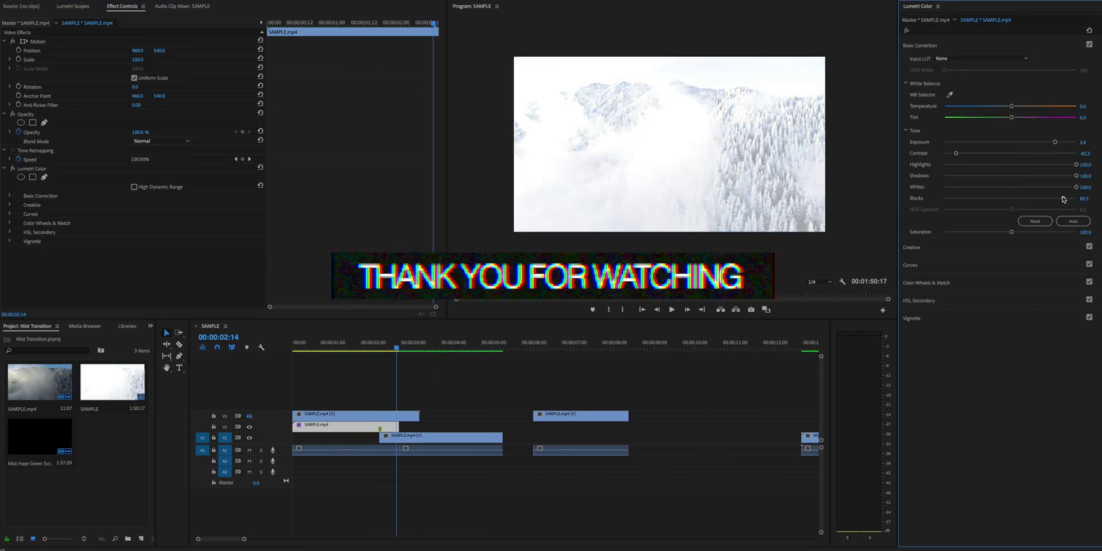
left_click(9, 195)
scroll(67, 222, "down", 3)
left_click(30, 200)
left_click(30, 208)
left_click(31, 217)
left_click(30, 227)
left_click(31, 236)
left_click(31, 245)
Move to an earlier frame of the mountain clip and keyframe its Lumetri tone values to 0
left_click_drag(396, 348, 349, 402)
left_click(135, 199)
type("0")
left_click(136, 209)
type("0")
left_click(137, 217)
type("0")
left_click(137, 227)
left_click(136, 246)
type("0")
Set the V3 smoke clip's blend mode to Screen and play back the smoke over the mountain
left_click(359, 415)
left_click(162, 141)
left_click(151, 216)
key("space")
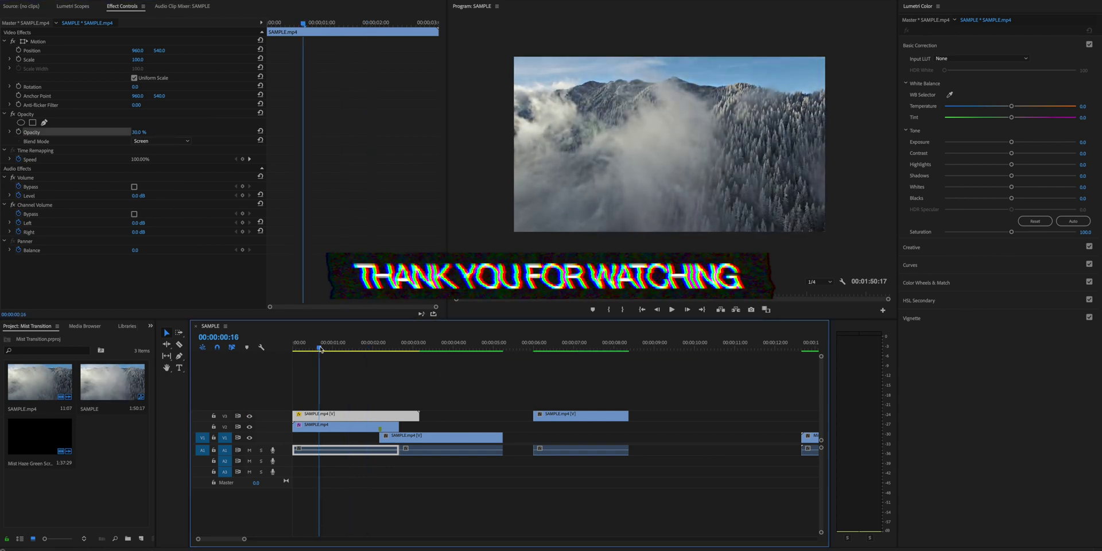